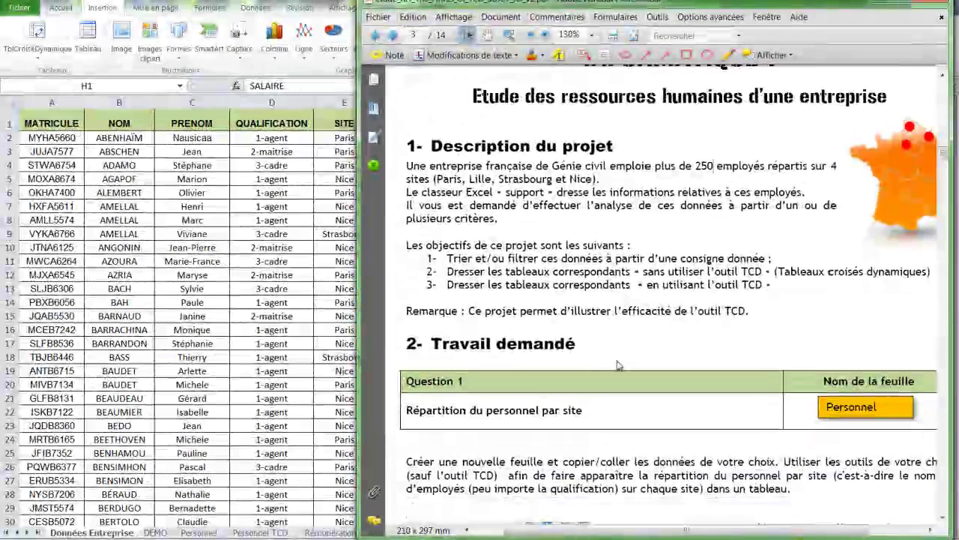
Step: Scroll the brief to Question 1 and its remarks, then switch to the Excel employee data
scroll(619, 365, down, 4)
scroll(618, 365, down, 1)
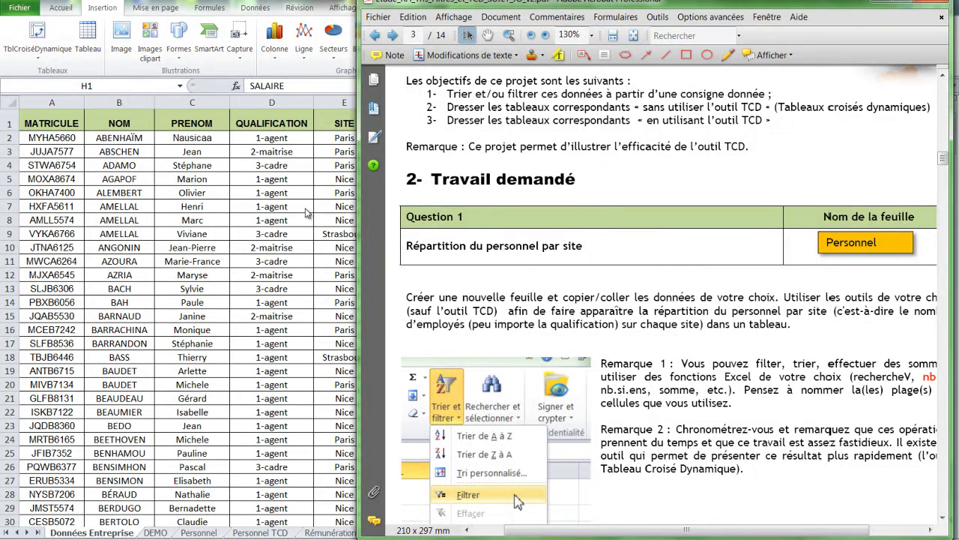
key(alt+Tab)
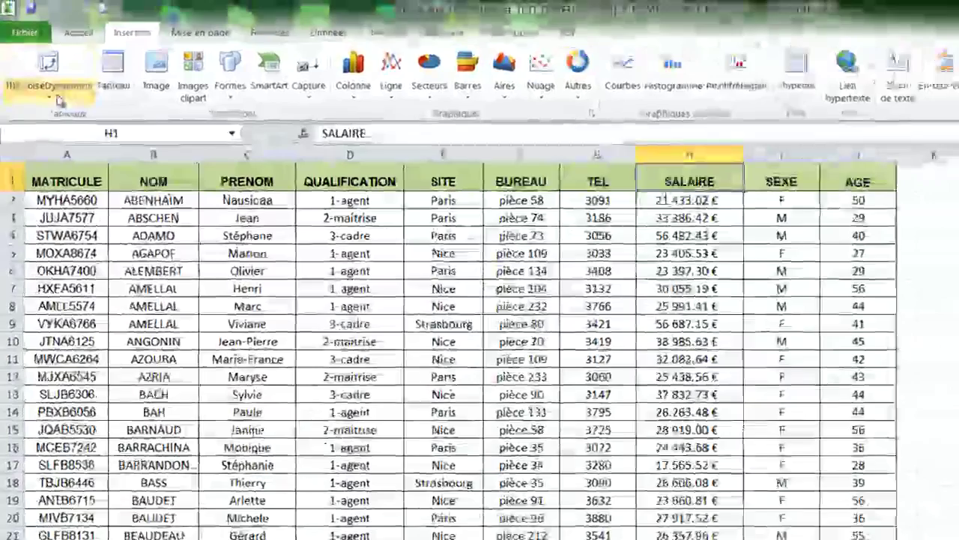
Step: Insert a pivot table from the employee data on the existing DEMO sheet at $B$4
click(43, 56)
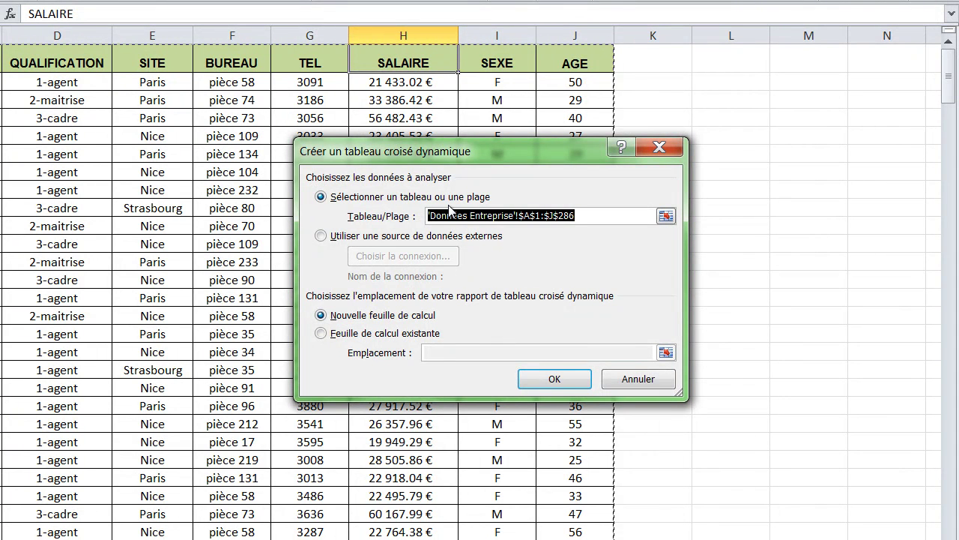
click(321, 334)
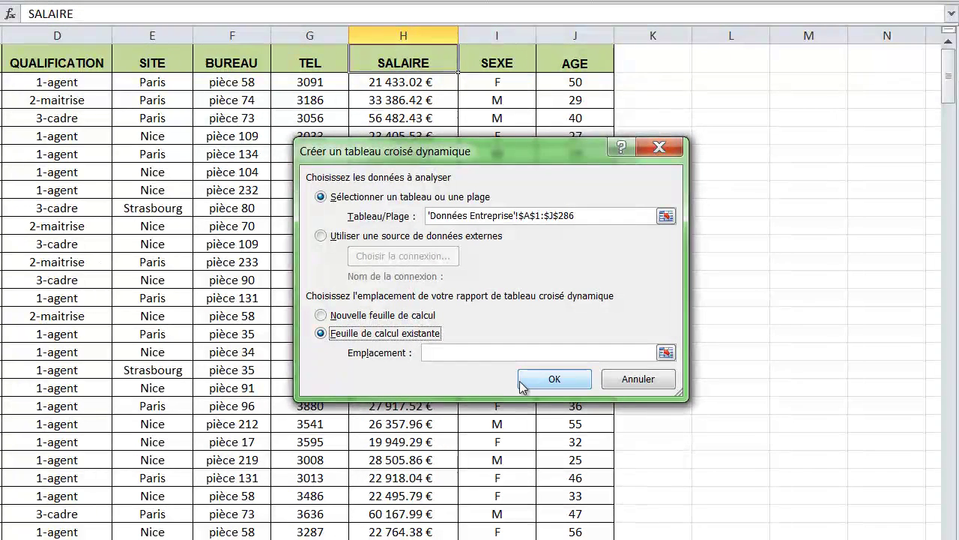
click(666, 353)
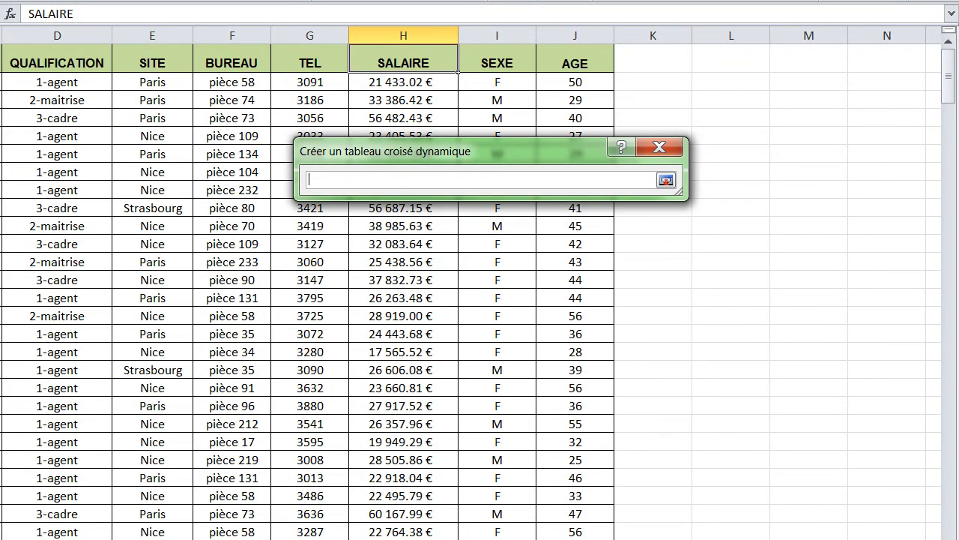
key(ctrl+Page_Down)
text($B$4)
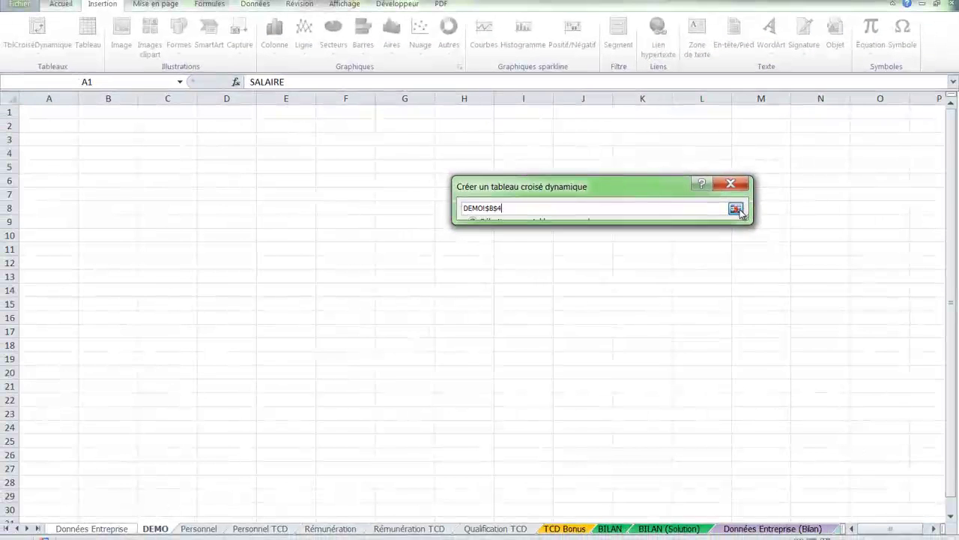
click(737, 211)
click(663, 362)
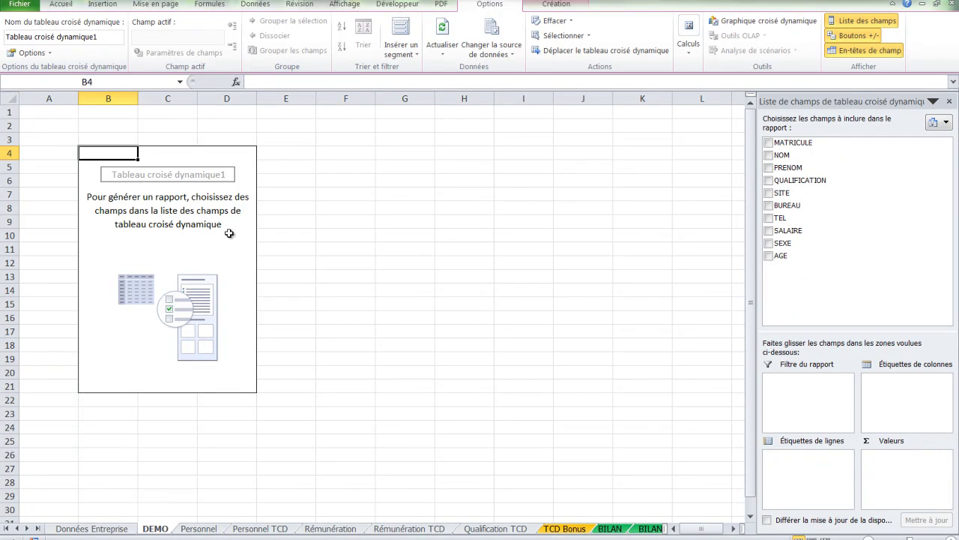
Step: Turn on Disposition classique in the pivot table's Affichage options
right_click(230, 236)
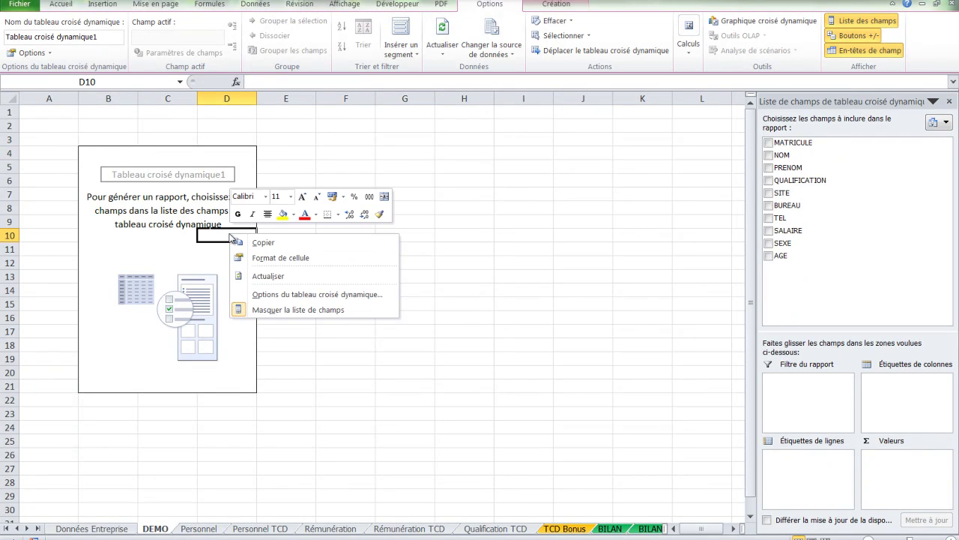
click(276, 295)
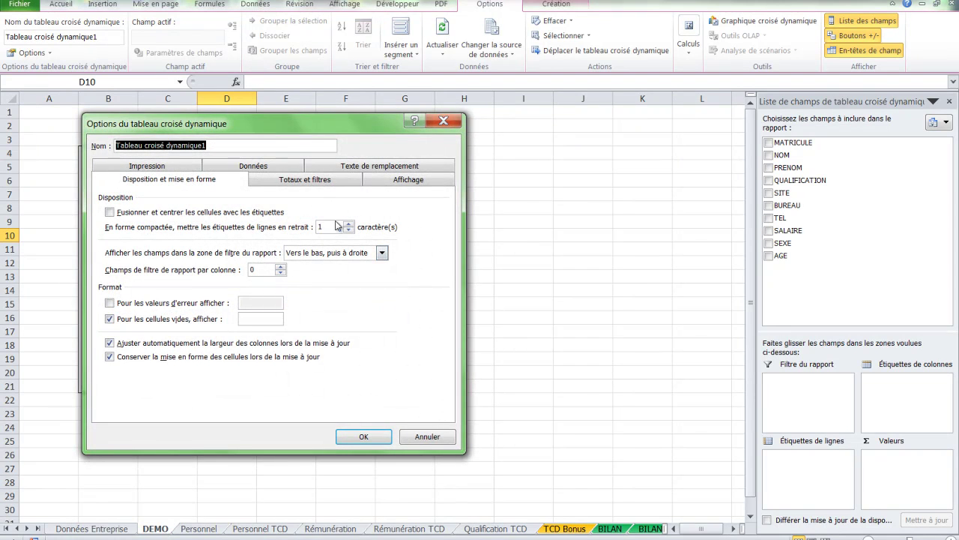
click(395, 184)
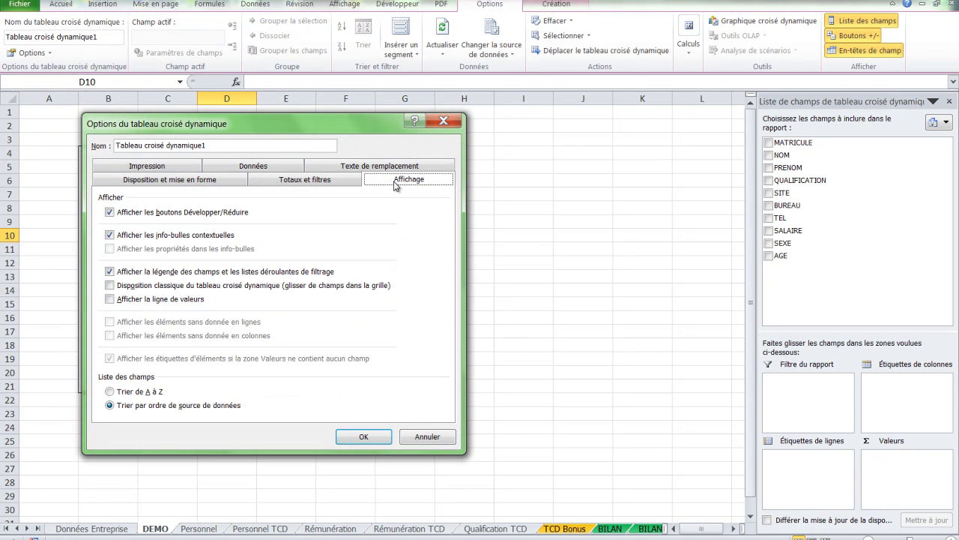
click(110, 286)
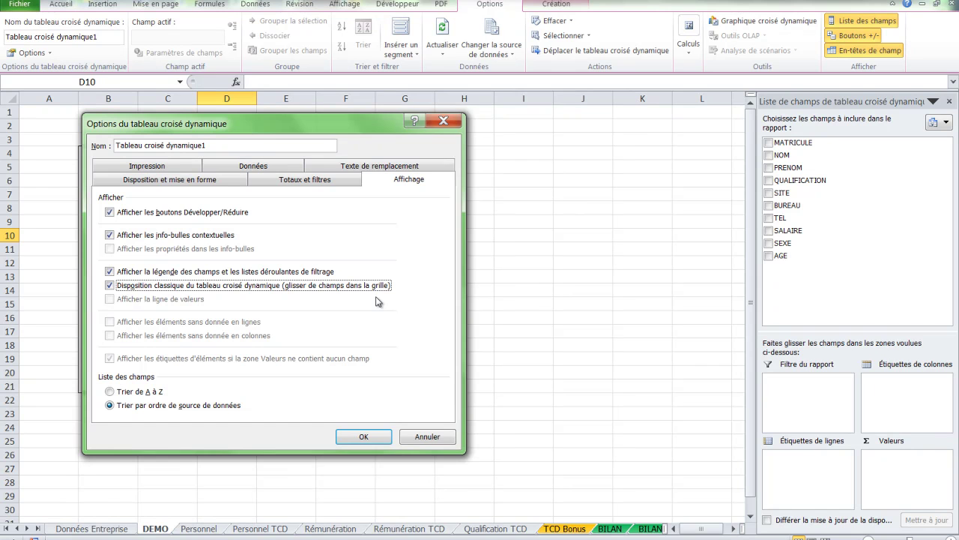
click(362, 435)
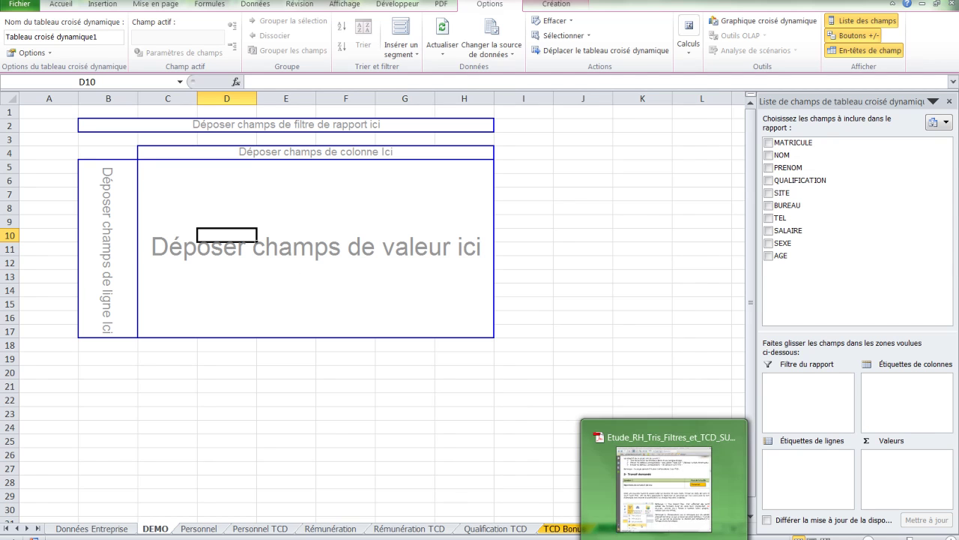
click(664, 484)
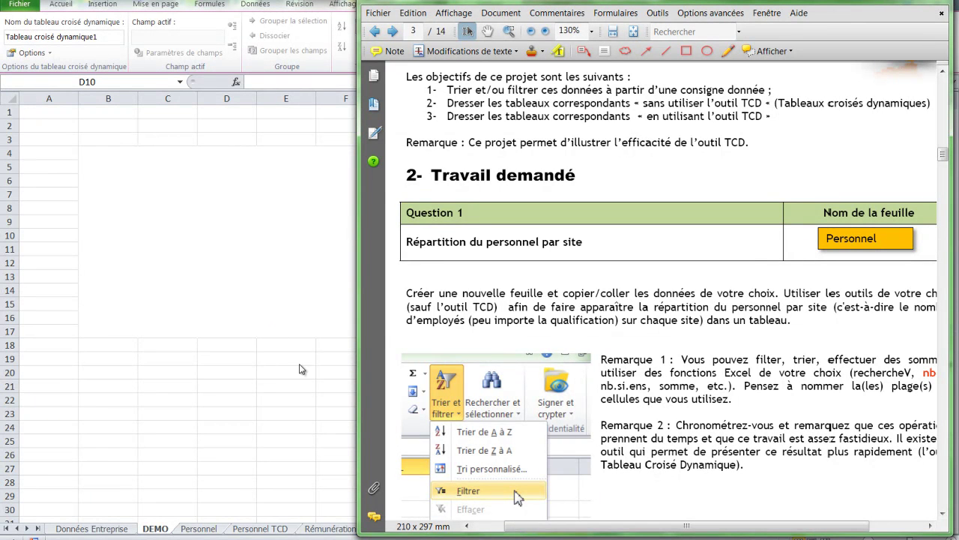
key(alt+Tab)
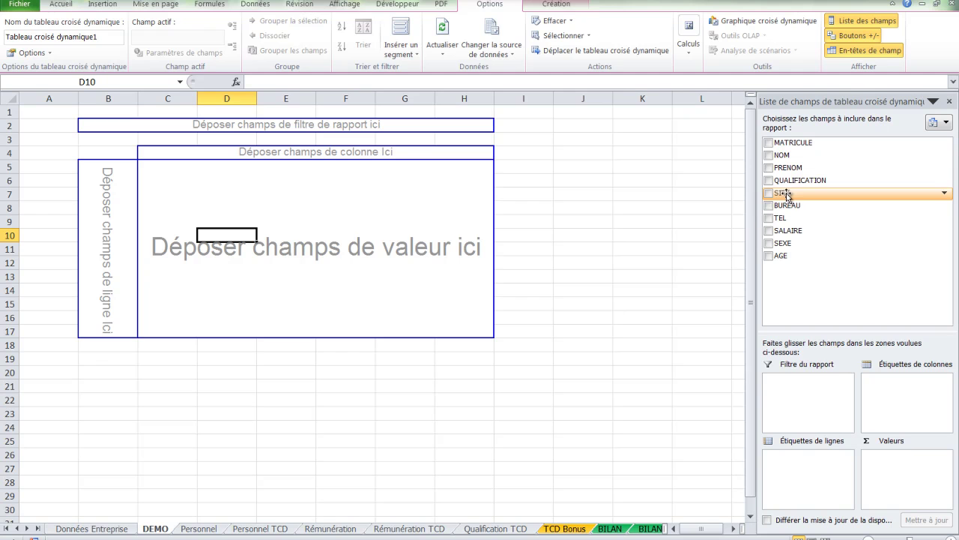
Step: Put SITE in rows and count MATRICULE as values (total 285), then return to the brief
mouse_move(776, 193)
mouse_down()
mouse_move(350, 255)
mouse_move(112, 248)
mouse_up()
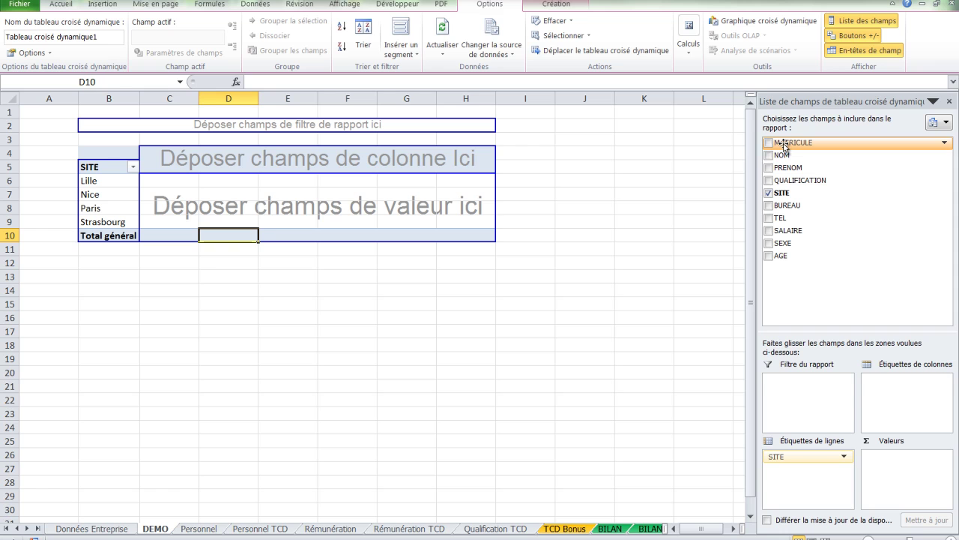
drag(785, 145, 227, 193)
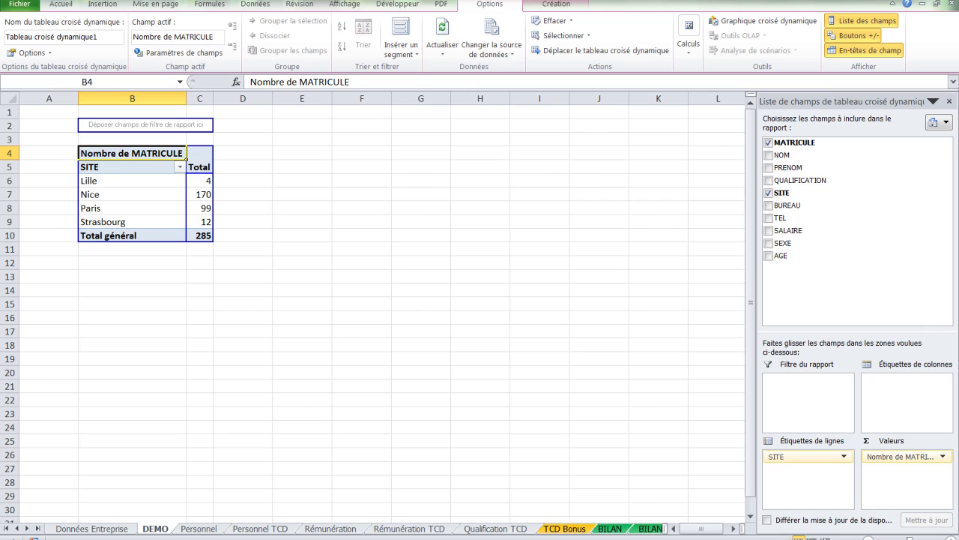
key(alt+Tab)
Step: Scroll the brief down to Question 4 on splitting sites by M/F, then return to Excel
scroll(827, 426, down, 3)
scroll(828, 425, down, 8)
scroll(827, 425, down, 5)
scroll(635, 376, down, 5)
scroll(636, 377, down, 5)
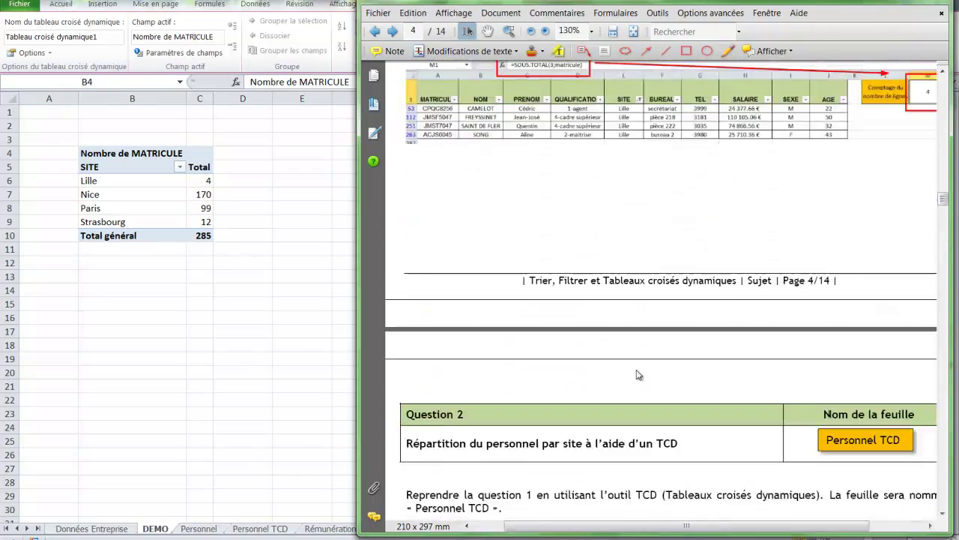
scroll(563, 282, down, 5)
scroll(563, 282, down, 5)
scroll(563, 282, down, 5)
scroll(558, 292, down, 5)
scroll(558, 292, down, 5)
scroll(558, 293, down, 5)
scroll(559, 292, down, 5)
scroll(555, 294, down, 5)
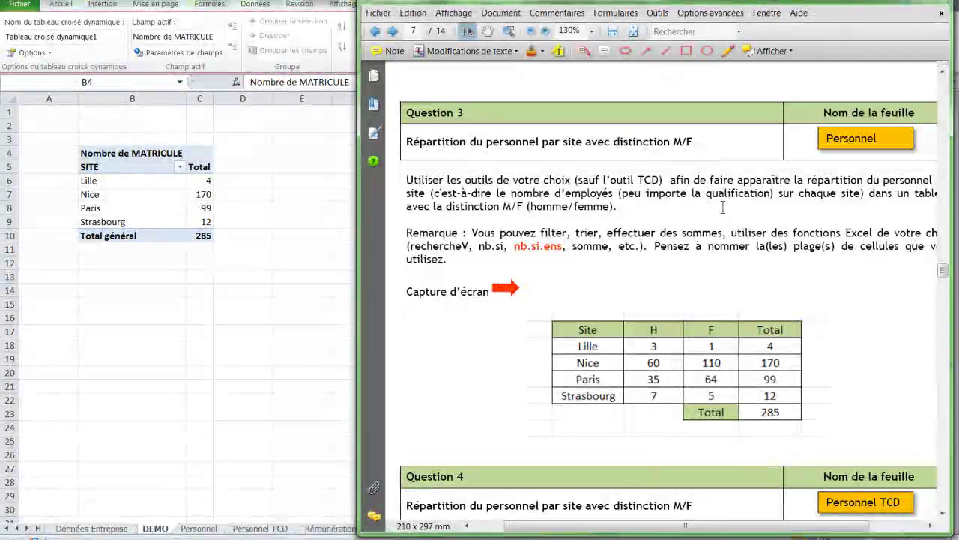
scroll(723, 207, down, 2)
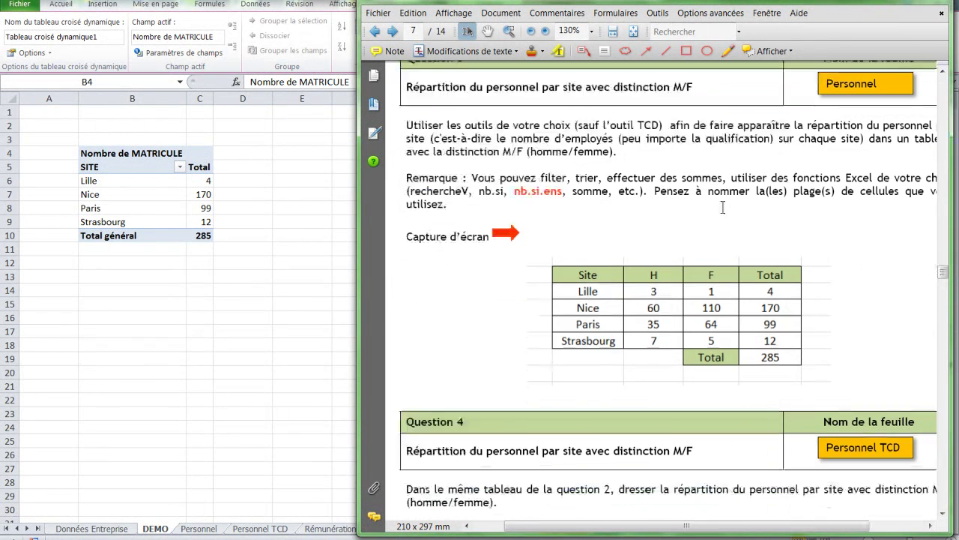
scroll(721, 206, down, 4)
scroll(720, 204, down, 3)
scroll(718, 203, down, 1)
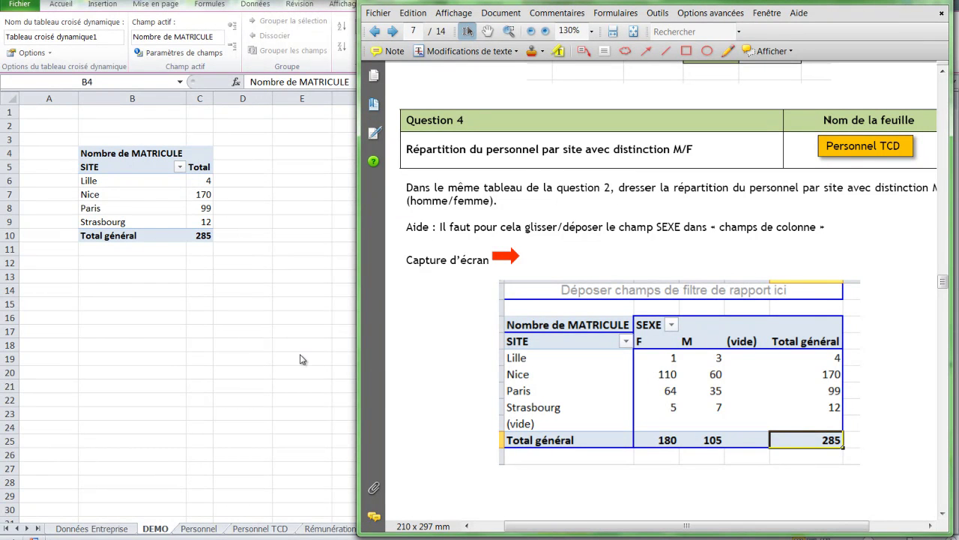
key(alt+Tab)
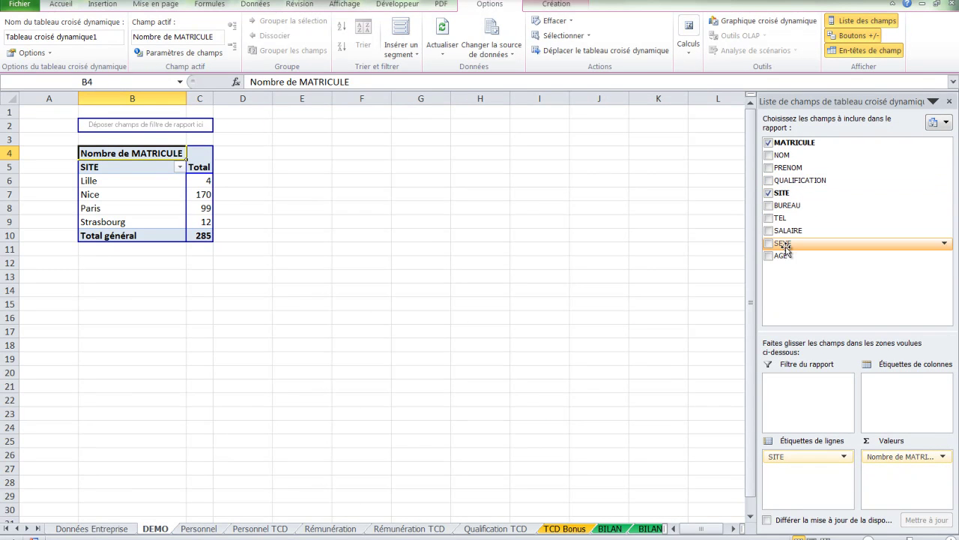
Step: Add SEXE as column labels (F 180, M 105), then bring the brief back
mouse_move(783, 243)
mouse_down()
mouse_move(752, 253)
mouse_move(203, 158)
mouse_up()
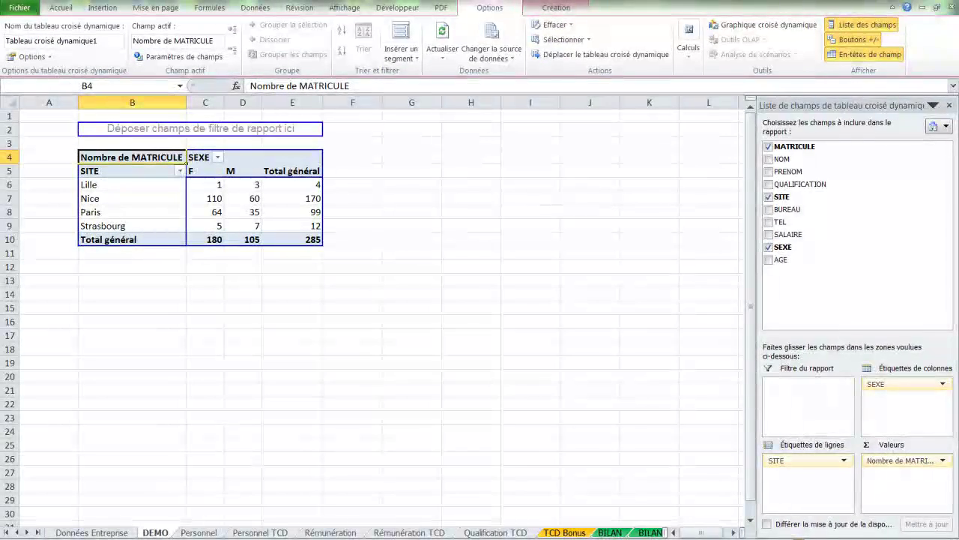
key(alt+Tab)
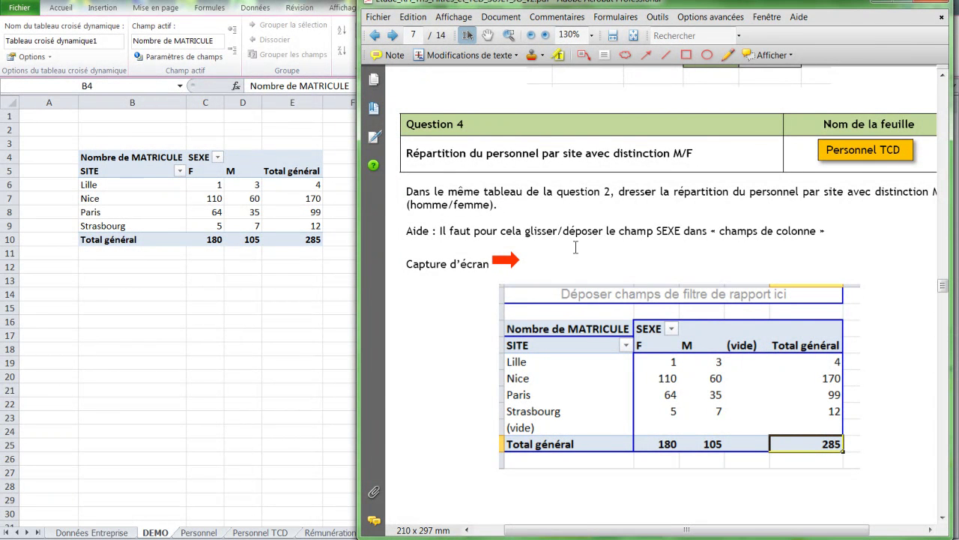
Step: Scroll the brief to Question 6's Somme de SALAIRE example, then return to Excel
scroll(585, 221, down, 4)
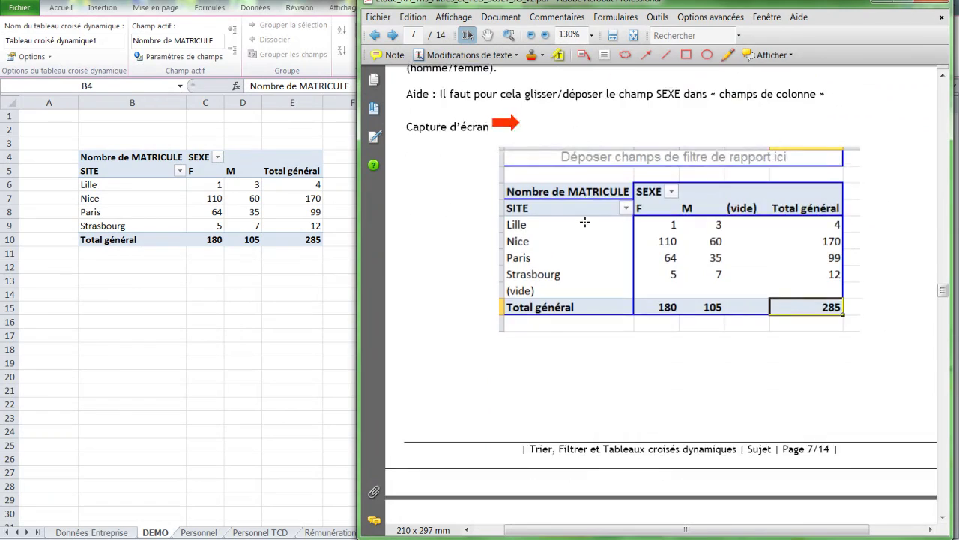
scroll(584, 225, down, 6)
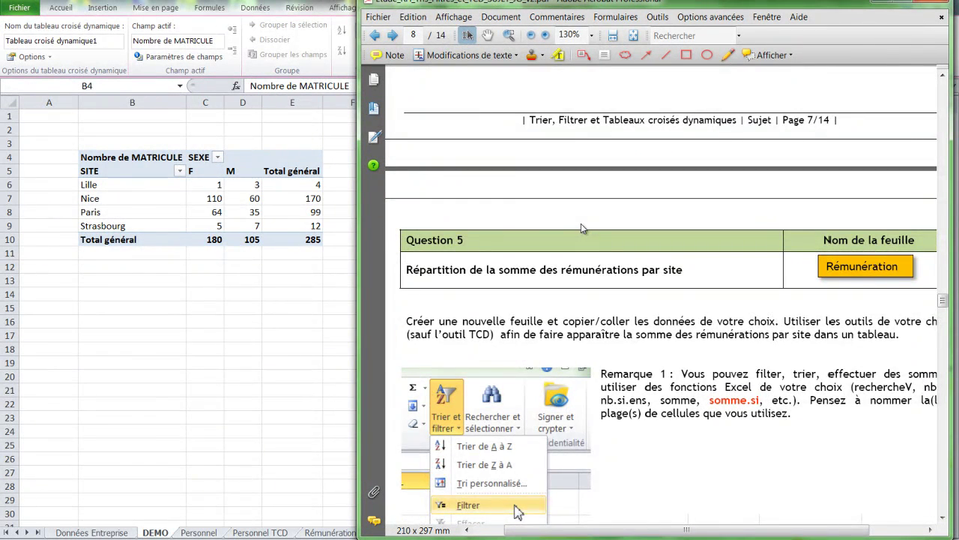
scroll(582, 228, down, 4)
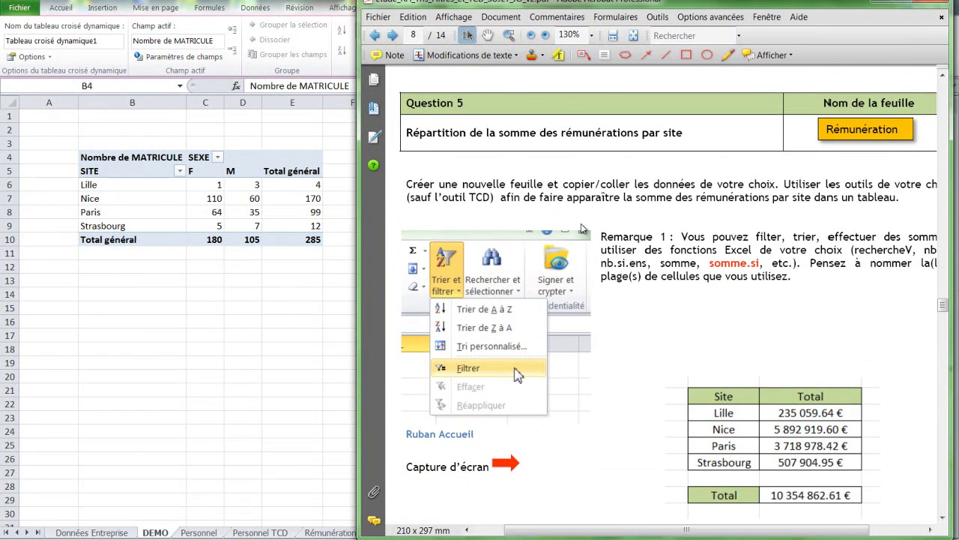
scroll(583, 228, down, 6)
scroll(582, 228, down, 2)
scroll(583, 228, down, 5)
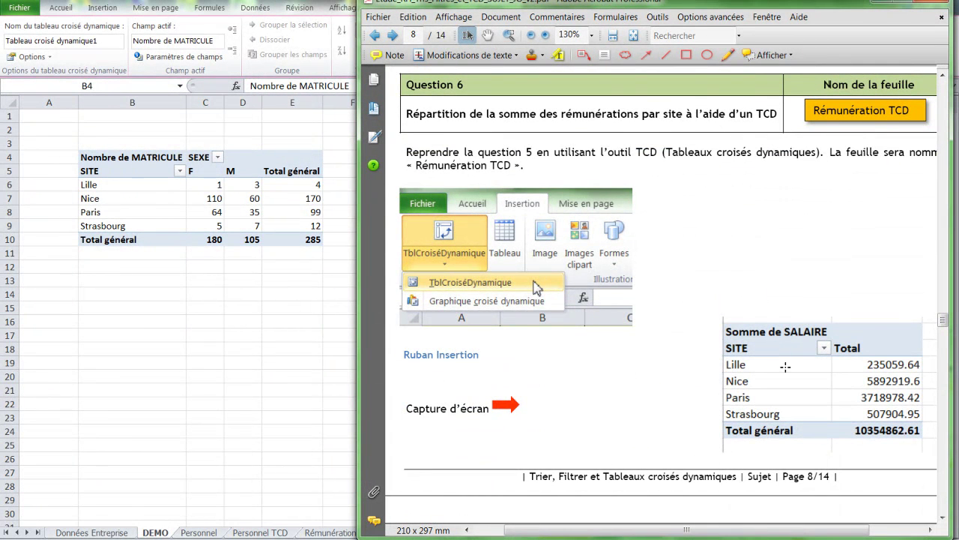
scroll(783, 366, up, 2)
scroll(687, 315, up, 4)
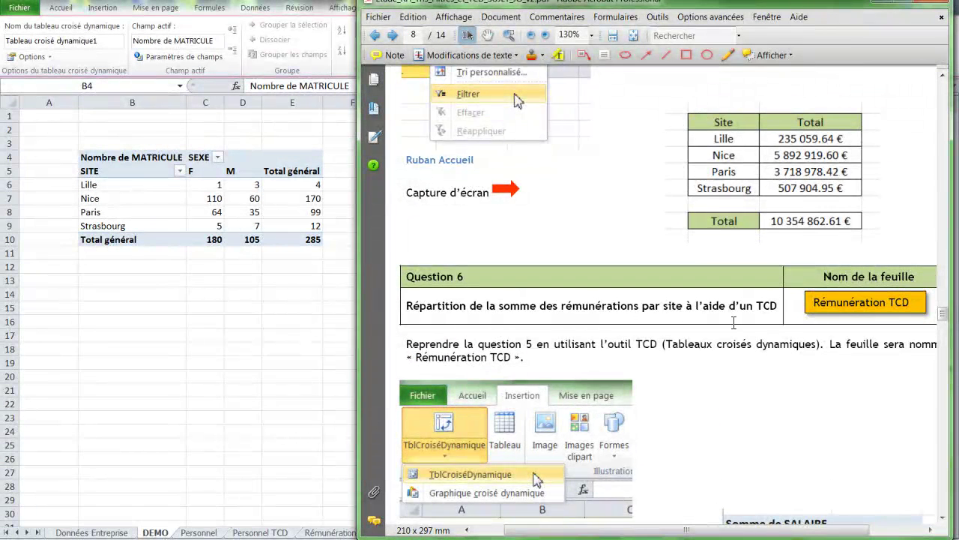
scroll(735, 323, down, 4)
scroll(734, 326, down, 1)
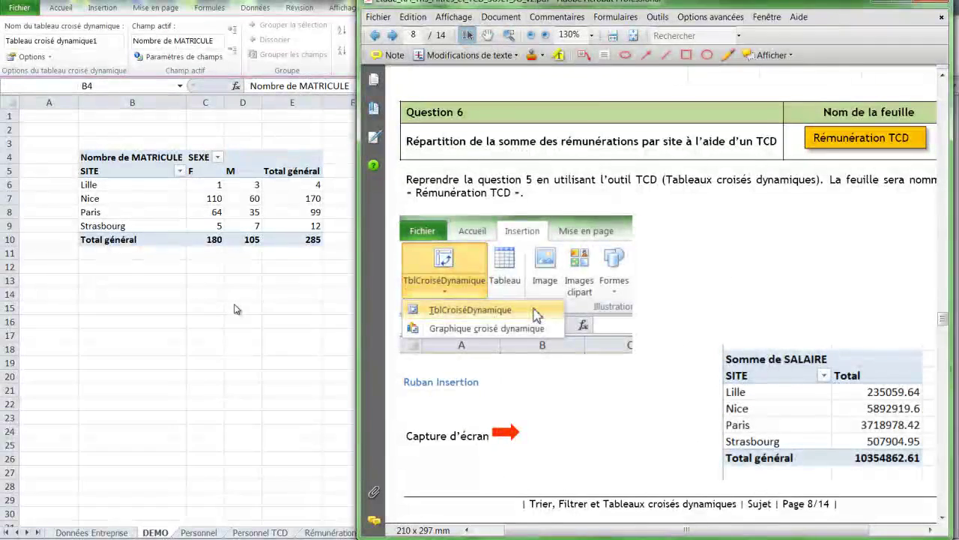
key(alt+Tab)
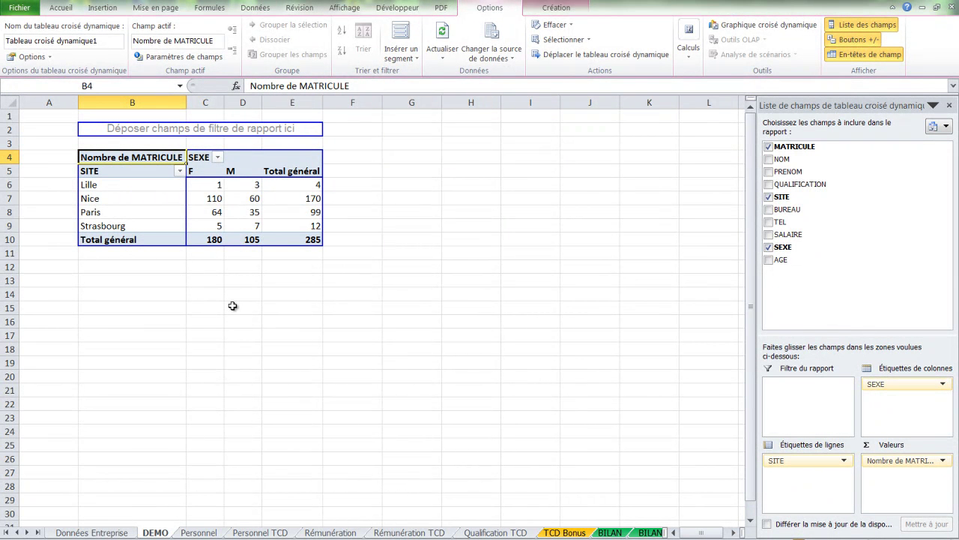
Step: Replace SEXE and the MATRICULE count with a SALAIRE sum (total 10354862.61), then show the PDF
mouse_move(854, 247)
click(770, 248)
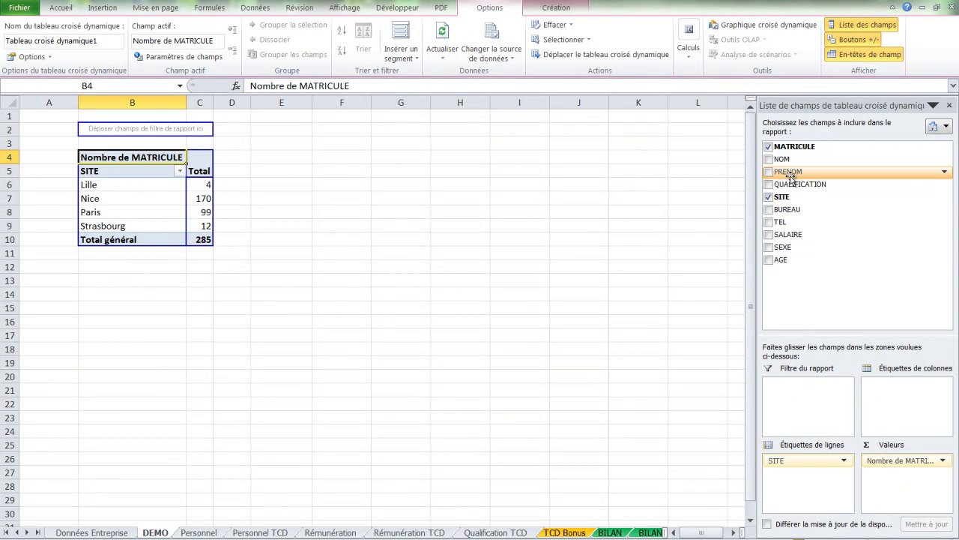
drag(787, 234, 209, 198)
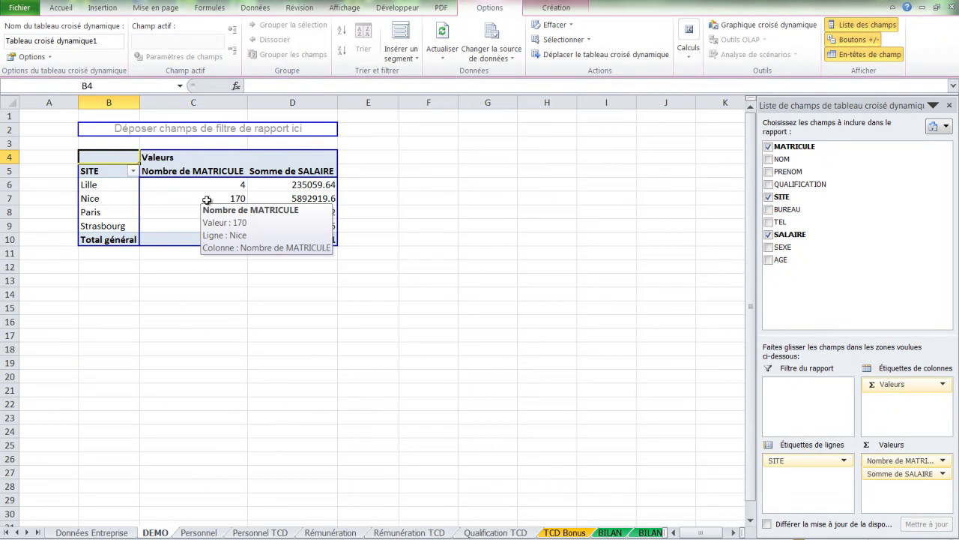
click(768, 147)
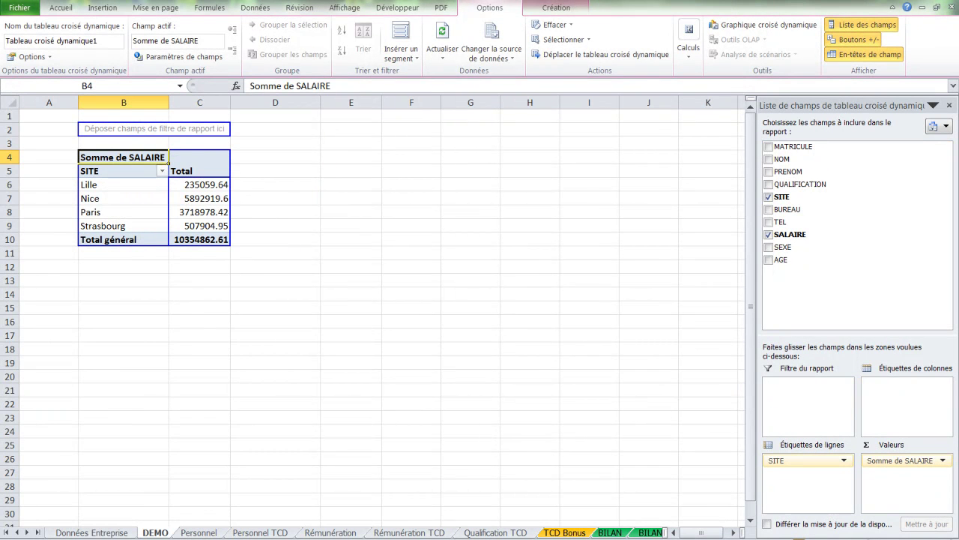
key(alt+Tab)
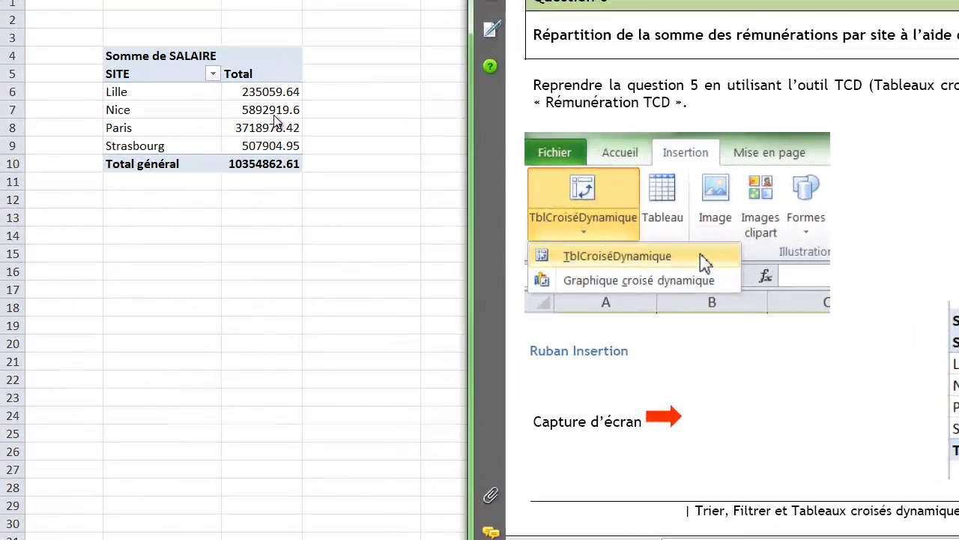
Step: Format the SALAIRE value field as Monétaire with €, e.g. total 10 354 862.61 €
key(alt+Tab)
right_click(274, 115)
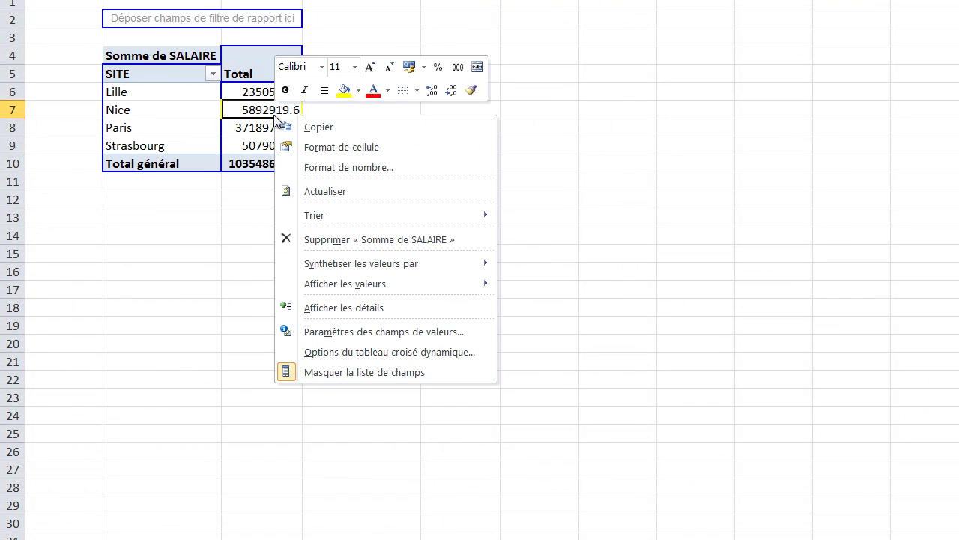
click(357, 334)
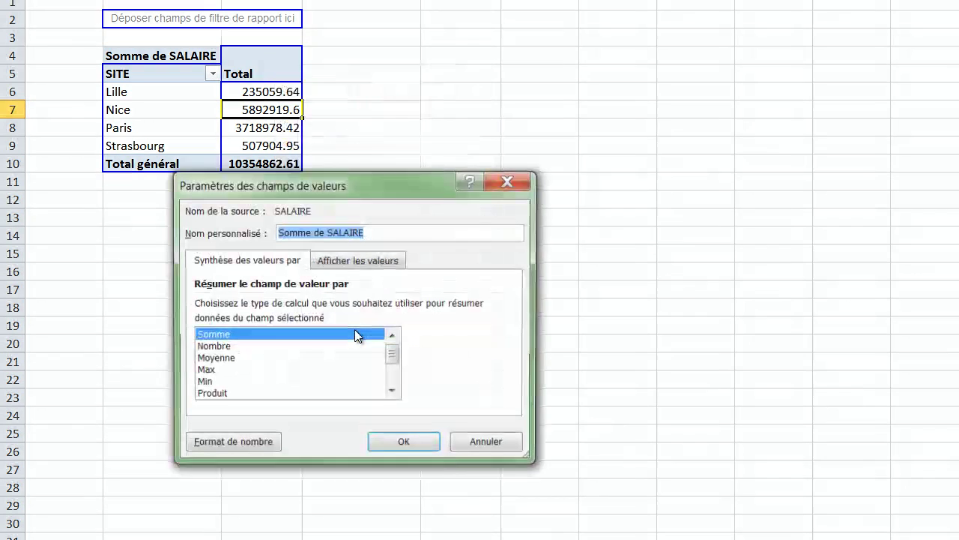
drag(385, 189, 562, 64)
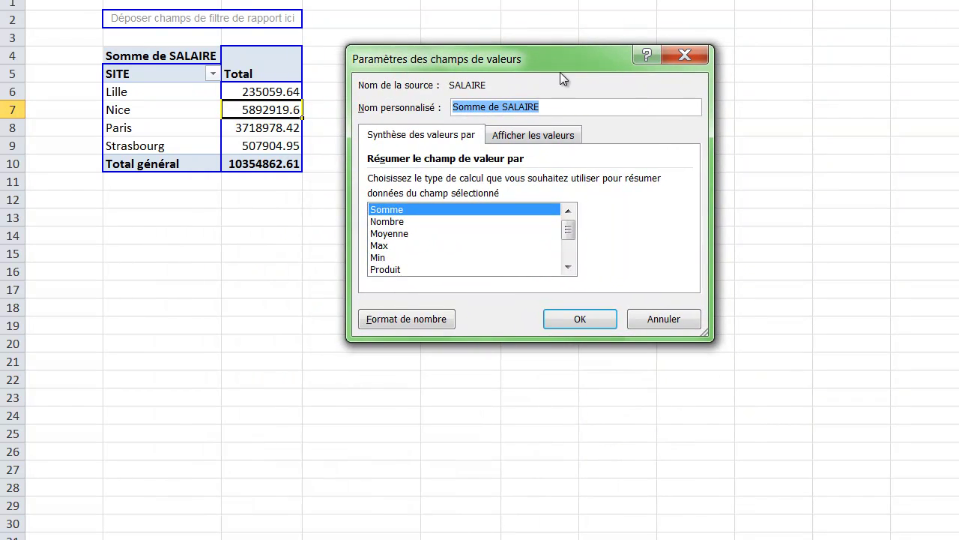
click(410, 317)
drag(422, 120, 643, 25)
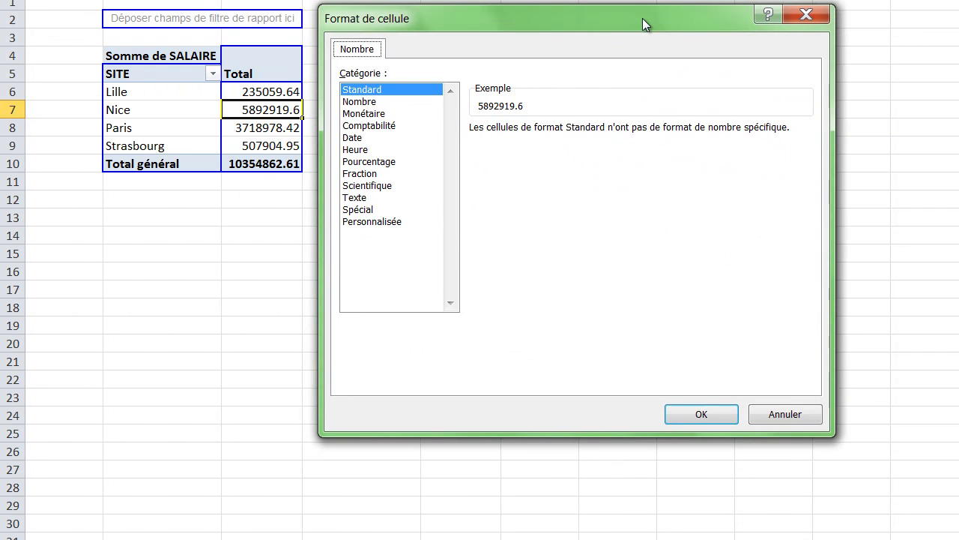
click(367, 114)
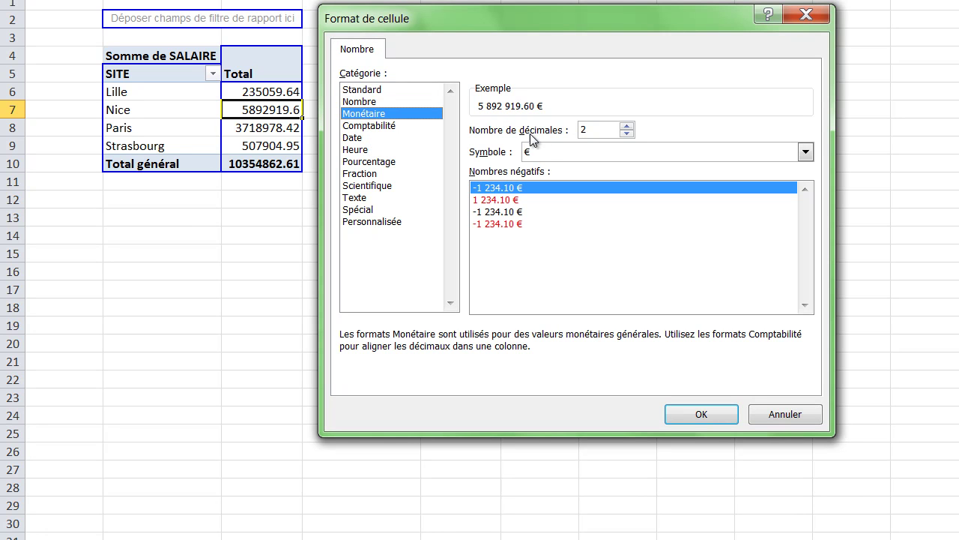
click(714, 411)
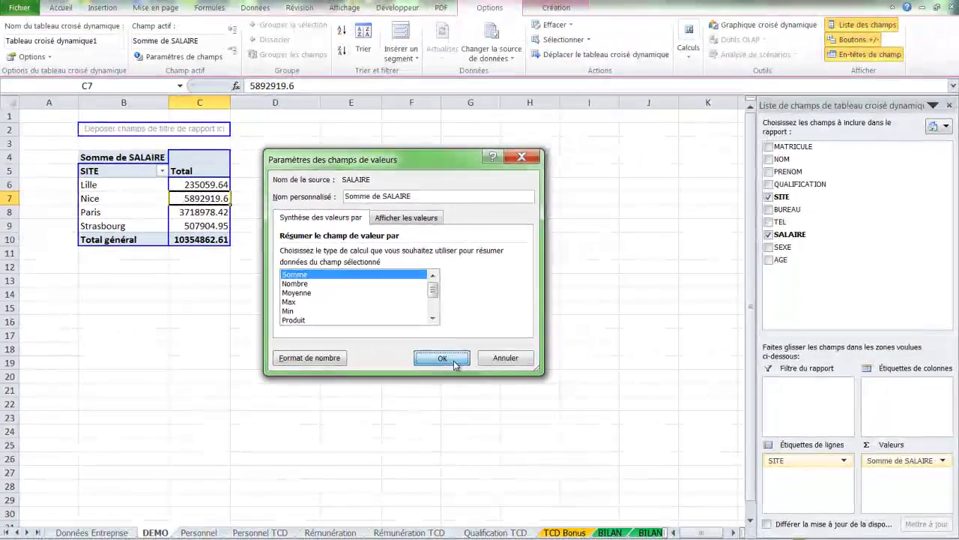
click(597, 325)
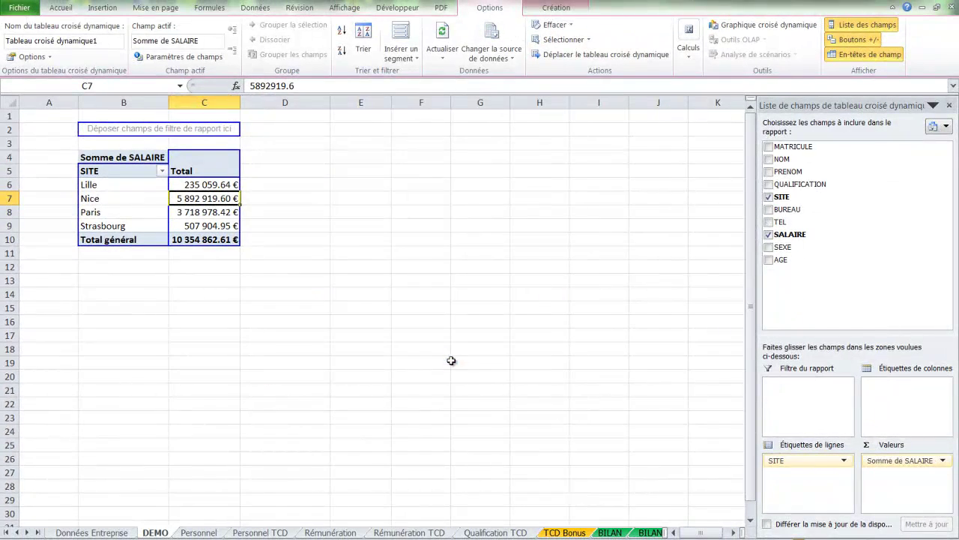
click(212, 272)
click(216, 212)
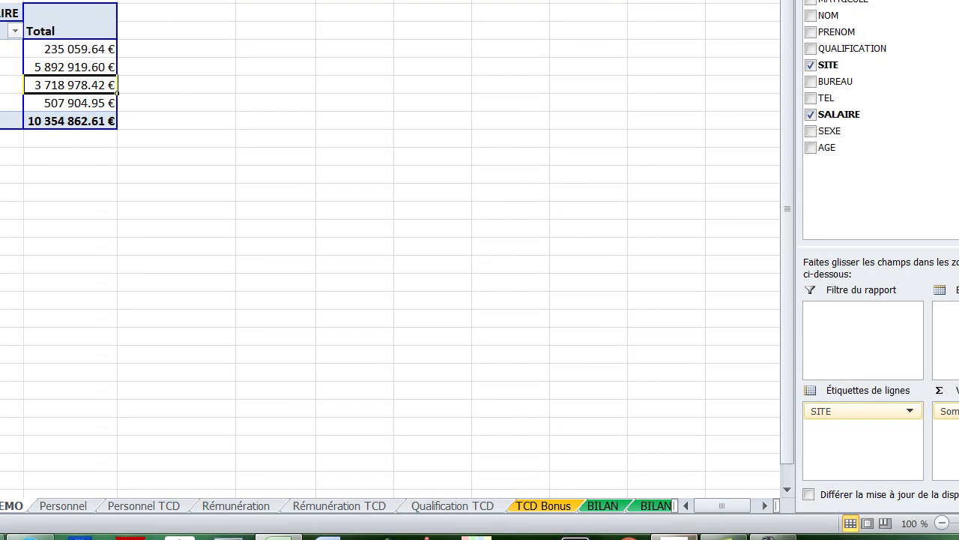
click(673, 536)
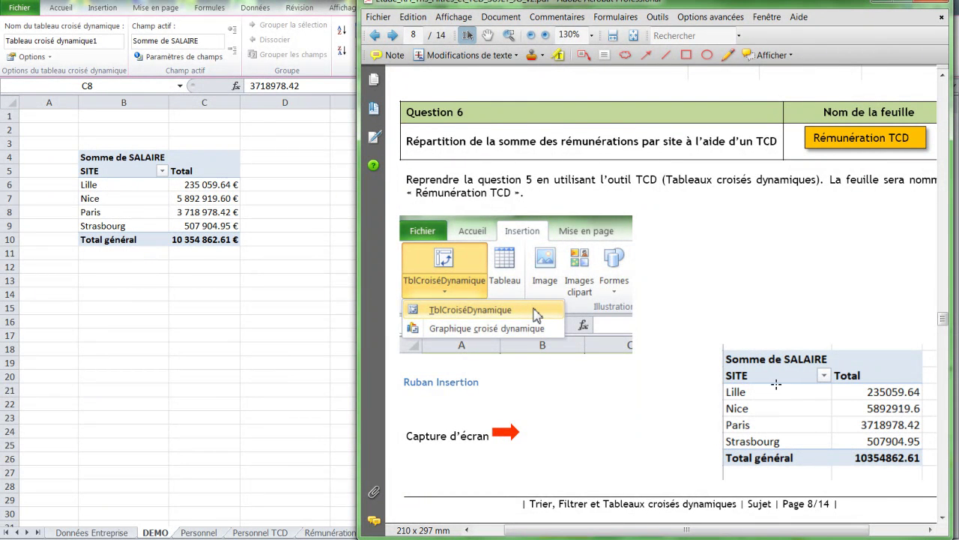
Step: Scroll the brief through Questions 7–8 to the page 10 Moyenne de SALAIRE example, then return to Excel
scroll(763, 383, down, 1)
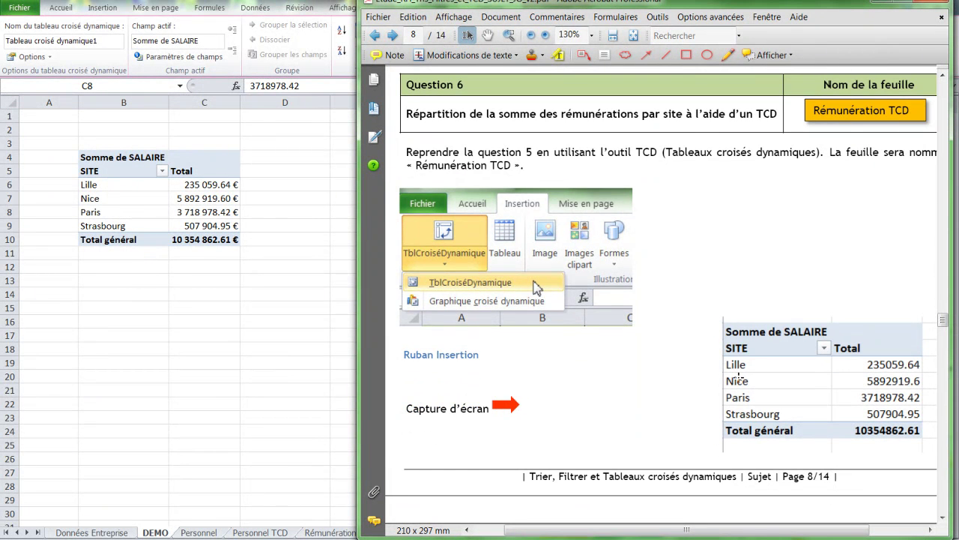
scroll(762, 383, down, 5)
scroll(762, 383, down, 4)
scroll(756, 380, down, 2)
scroll(748, 377, down, 1)
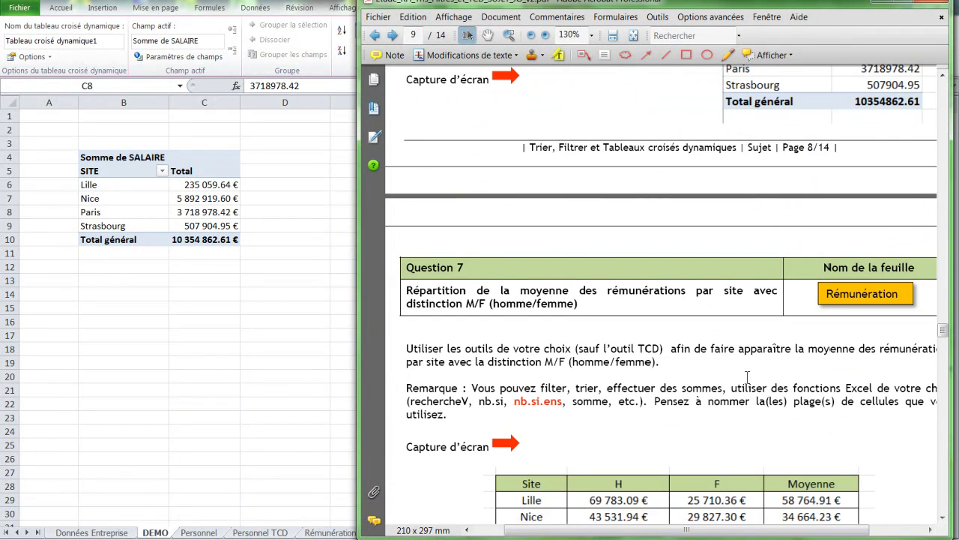
scroll(747, 376, down, 3)
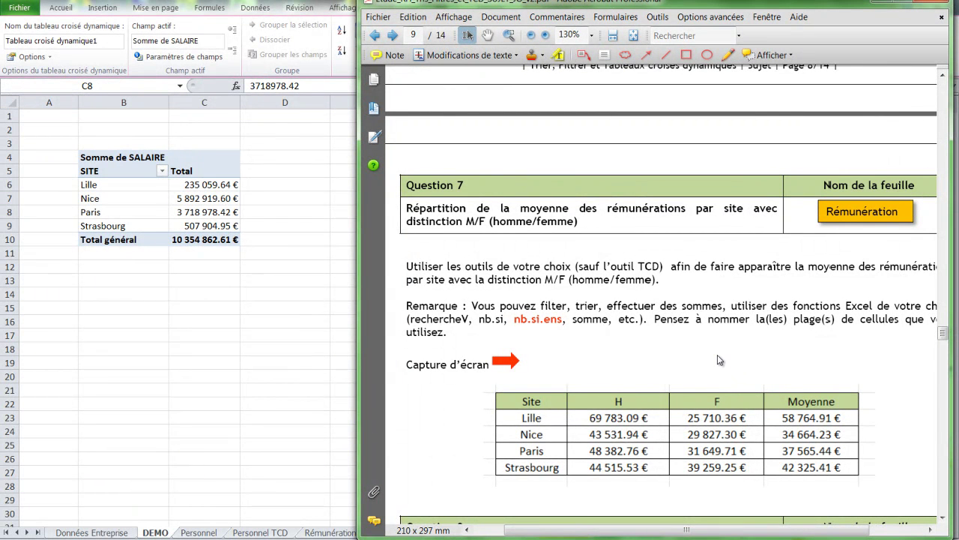
scroll(717, 356, down, 5)
scroll(717, 354, down, 7)
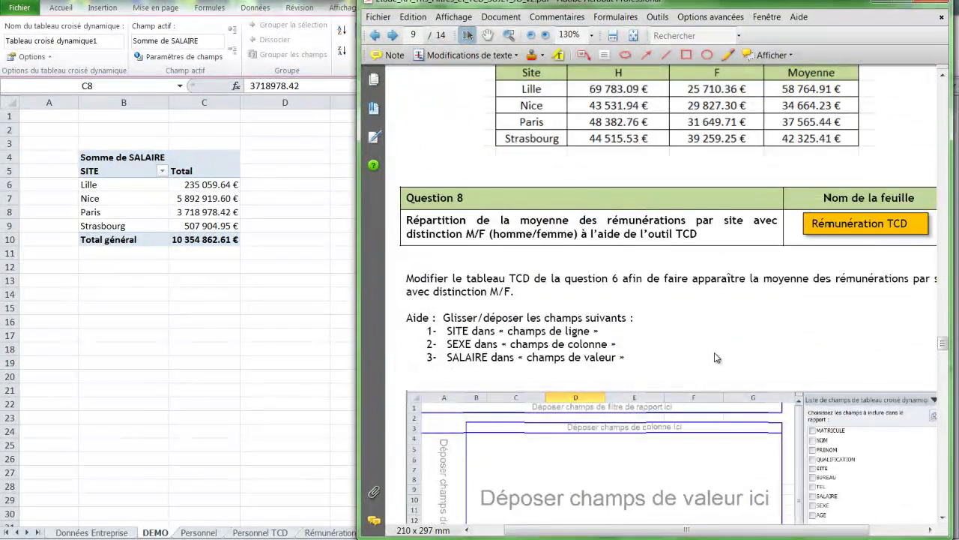
scroll(715, 358, down, 3)
scroll(712, 355, down, 5)
scroll(709, 352, down, 4)
scroll(708, 350, down, 4)
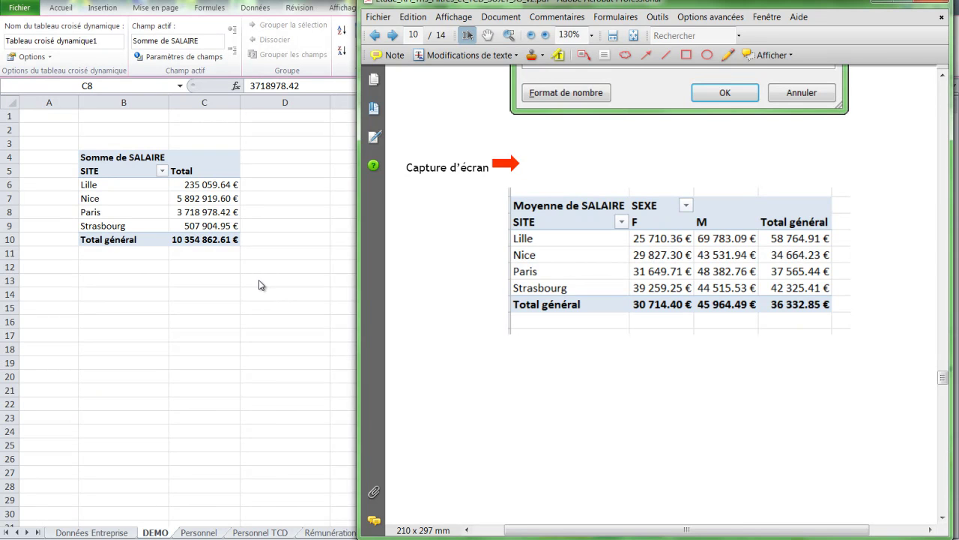
key(alt+Tab)
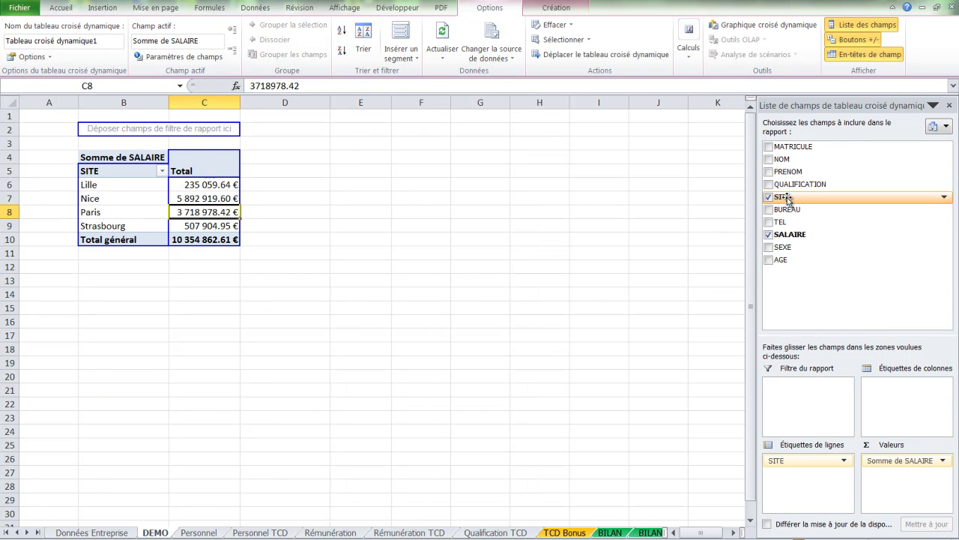
Step: Add SEXE as column labels so salary sums split into F and M columns
mouse_move(782, 247)
mouse_down()
mouse_move(297, 209)
mouse_move(208, 161)
mouse_up()
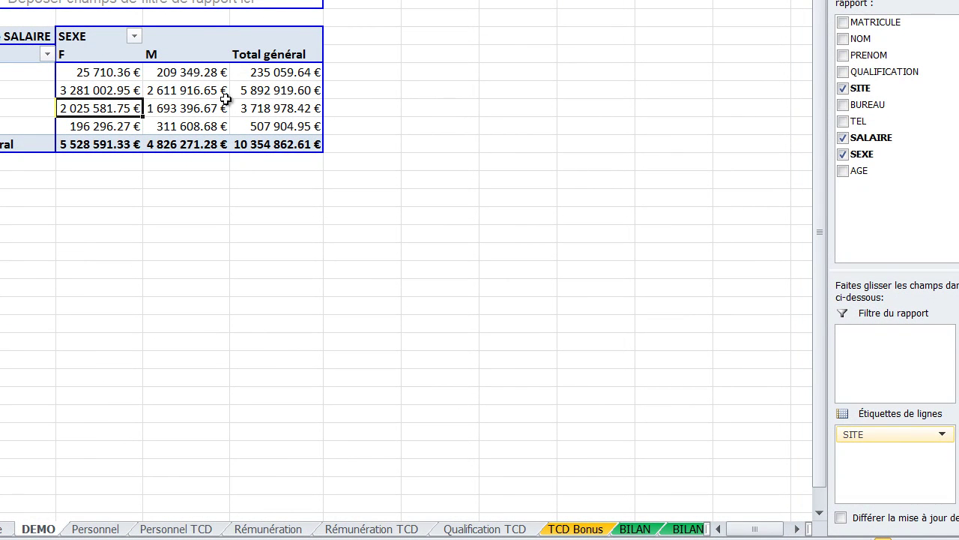
mouse_move(98, 72)
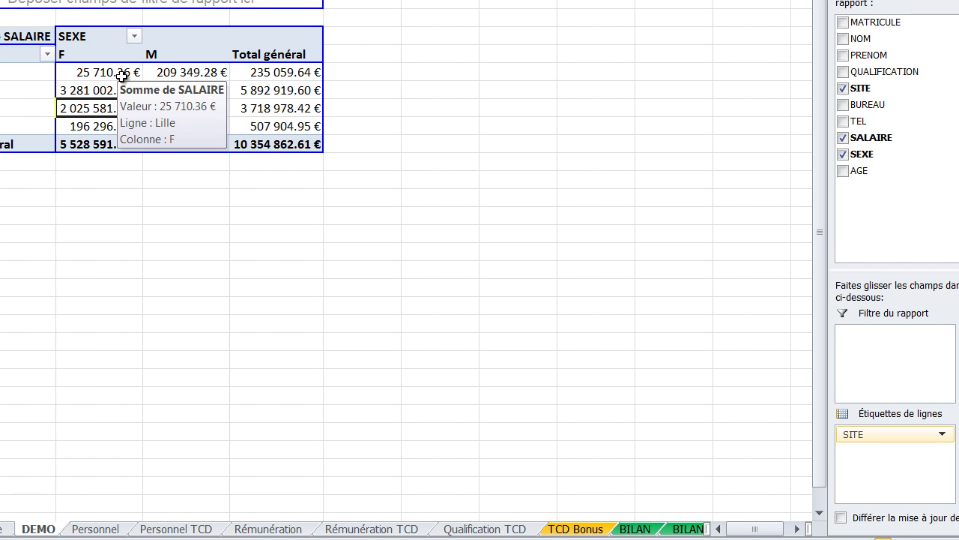
Step: Change the SALAIRE value field summary from Somme to Moyenne
right_click(121, 75)
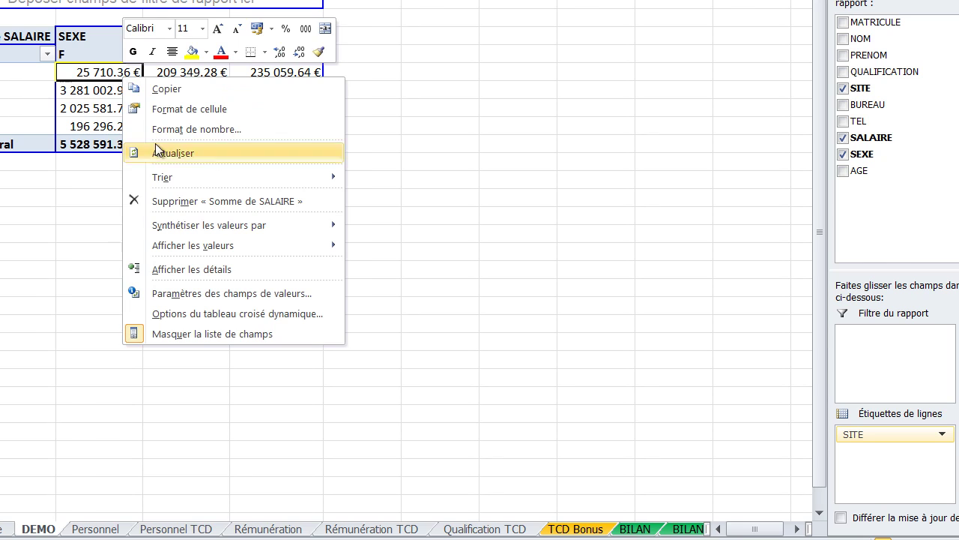
click(185, 291)
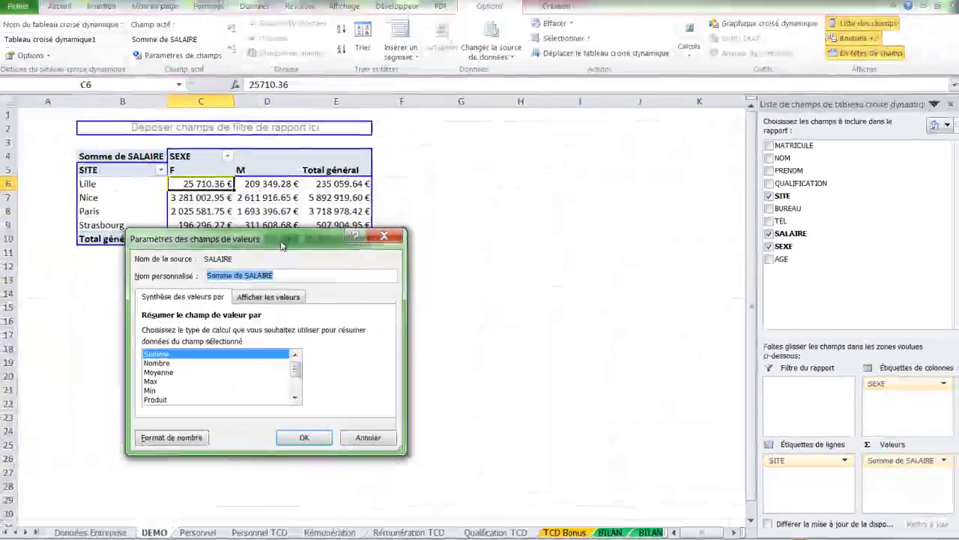
drag(278, 244, 439, 131)
click(316, 265)
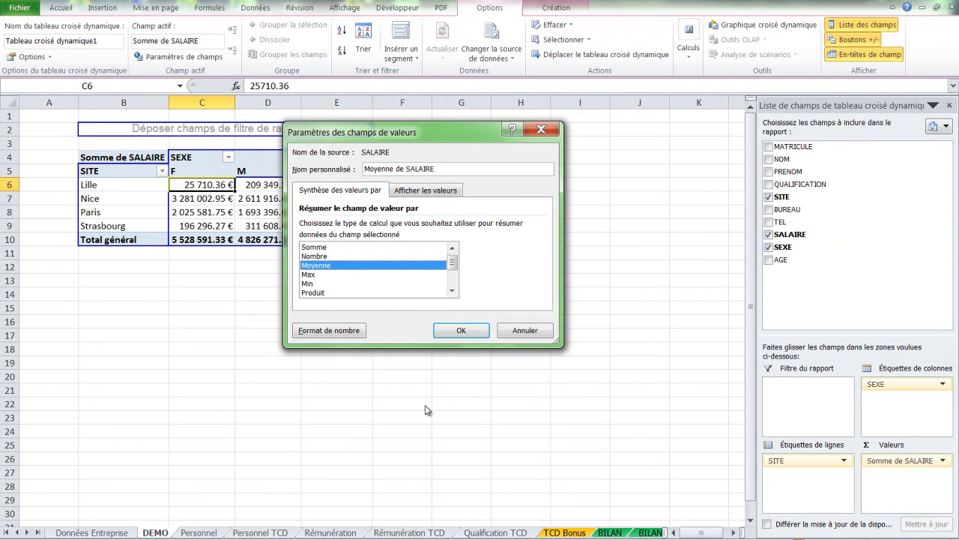
click(461, 331)
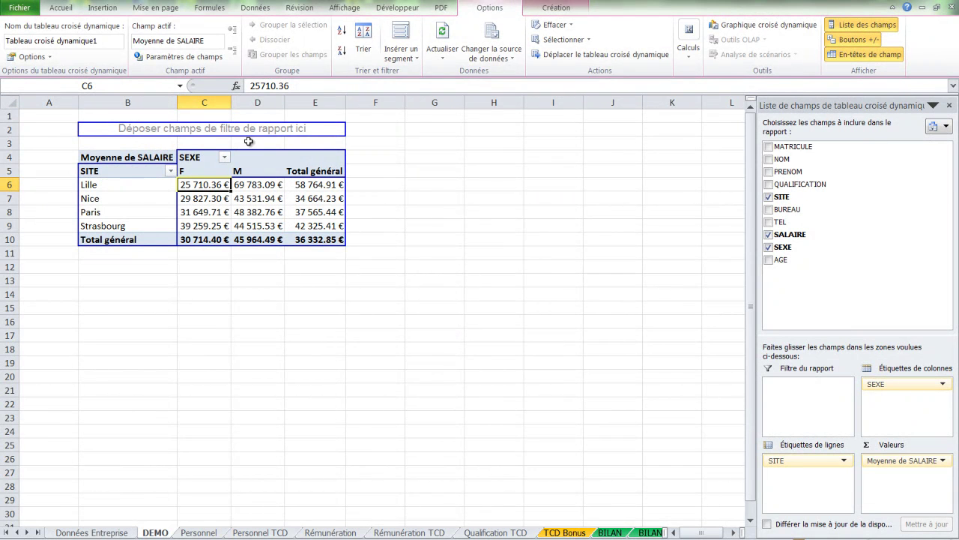
Step: Widen columns C and E and centre the pivot values in C6:E10
drag(232, 103, 297, 103)
drag(363, 102, 367, 103)
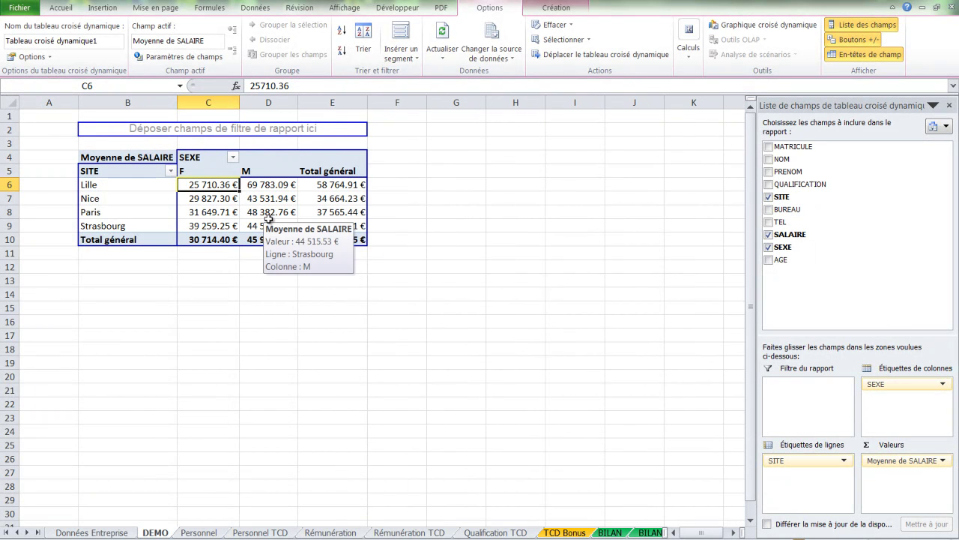
click(69, 11)
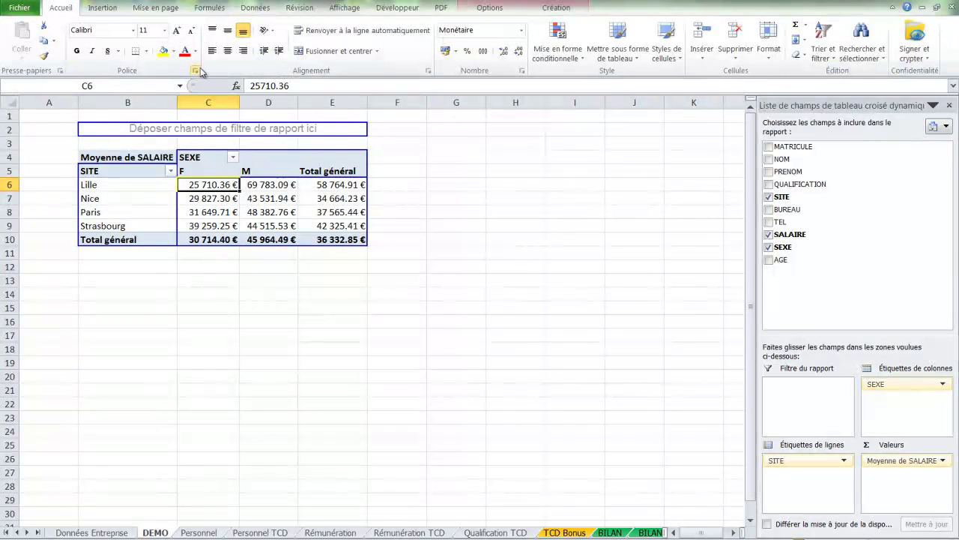
click(229, 53)
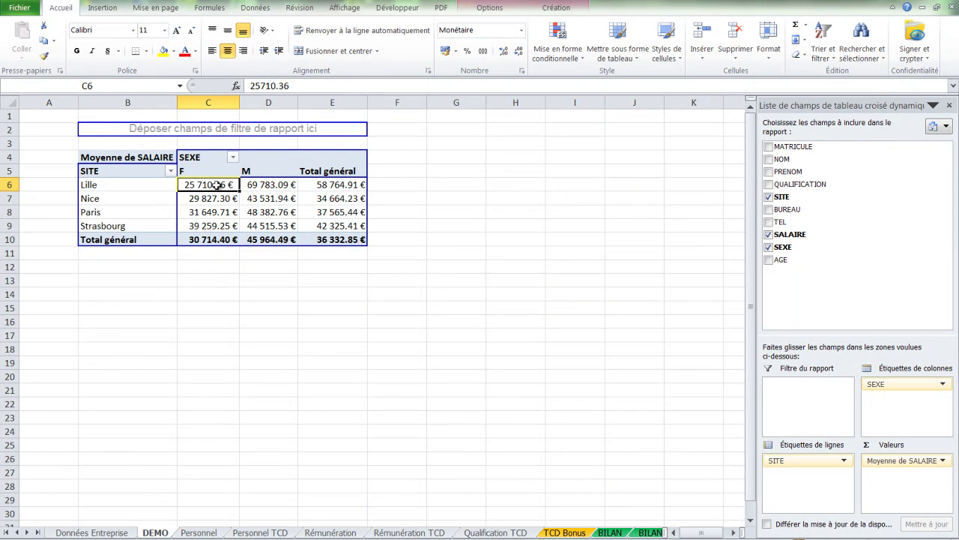
drag(216, 184, 342, 238)
click(228, 53)
click(228, 52)
click(442, 397)
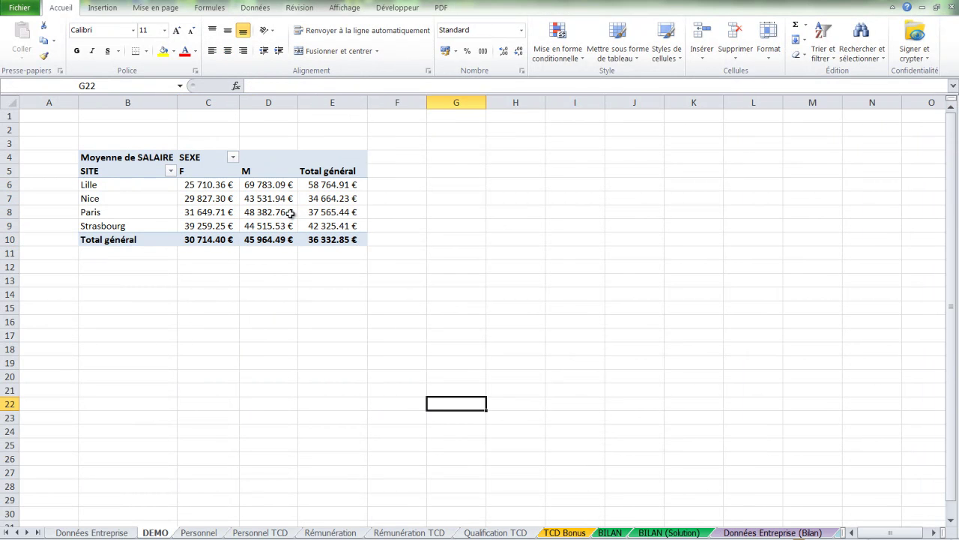
click(290, 215)
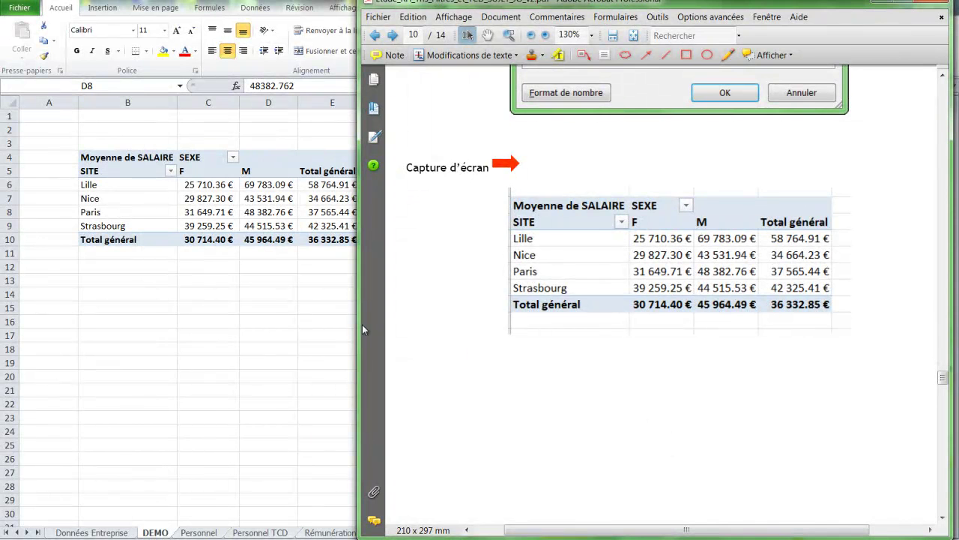
Step: Narrow the Acrobat window beside Excel and scroll down through Question 9
drag(362, 326, 391, 320)
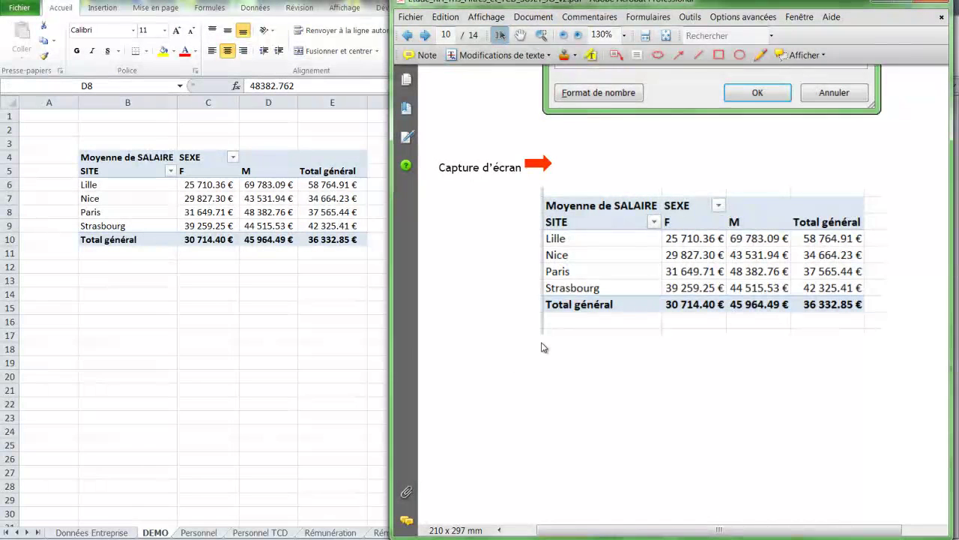
scroll(544, 345, down, 3)
scroll(543, 345, down, 5)
scroll(543, 344, down, 2)
scroll(543, 345, down, 2)
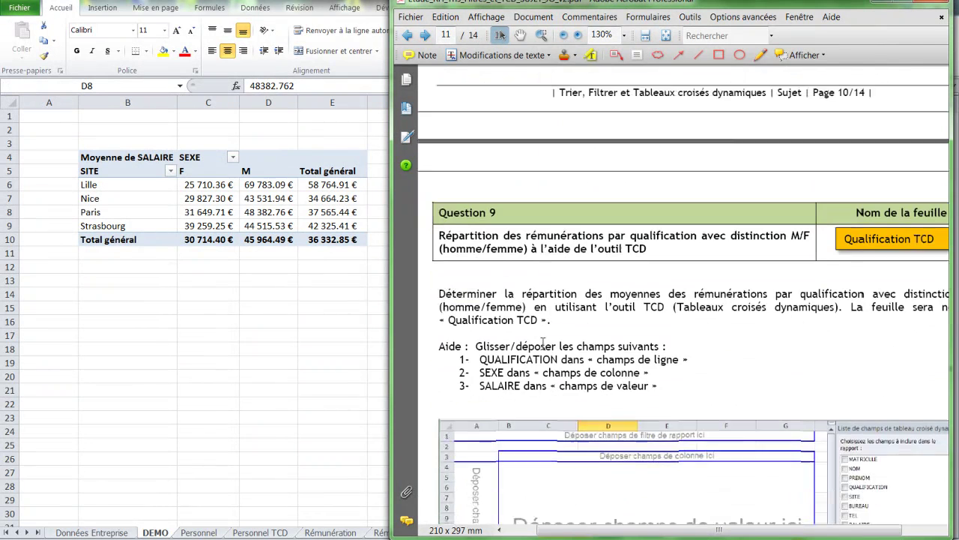
scroll(543, 345, down, 1)
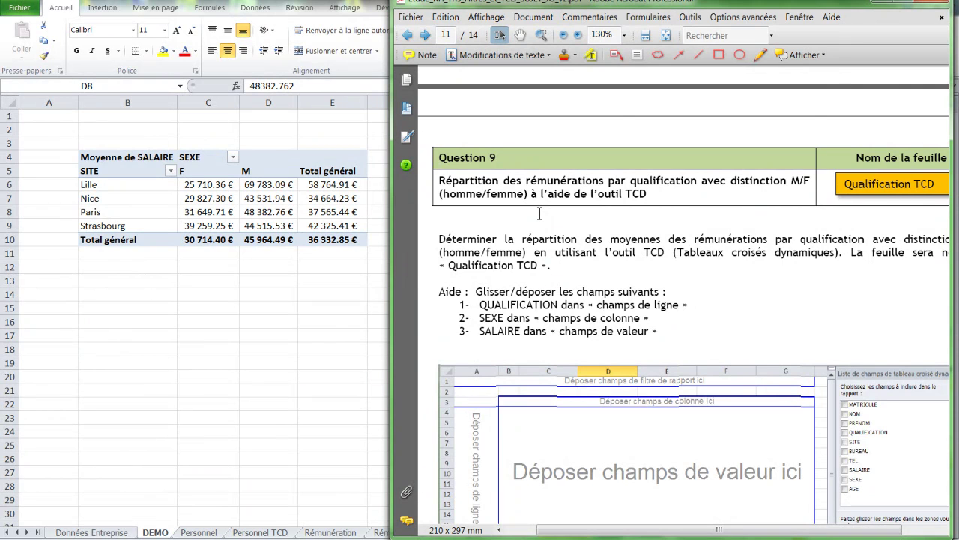
scroll(711, 275, down, 4)
scroll(710, 275, down, 4)
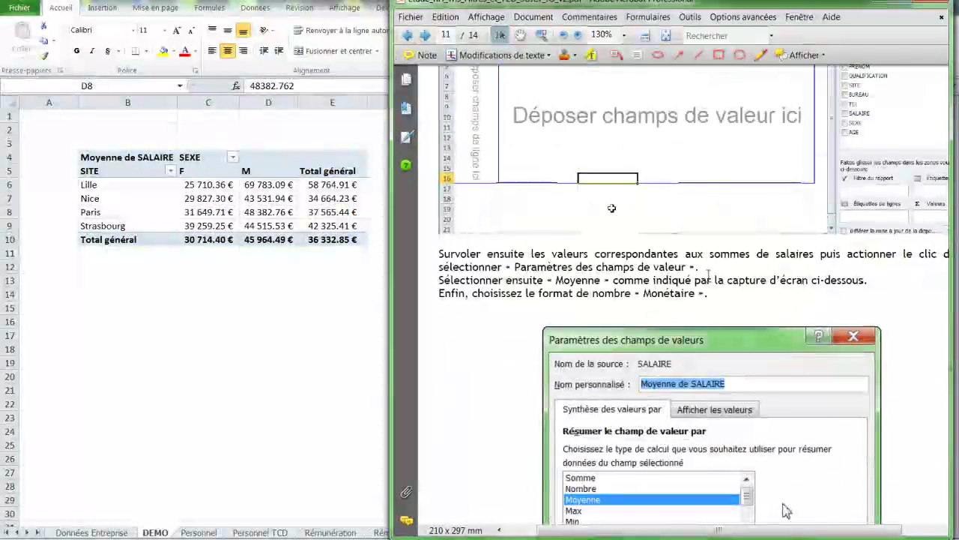
scroll(711, 275, down, 4)
scroll(707, 275, down, 9)
scroll(707, 275, down, 4)
Step: Review page 12's expected average-salary-by-QUALIFICATION table, then return to Excel
scroll(706, 275, up, 1)
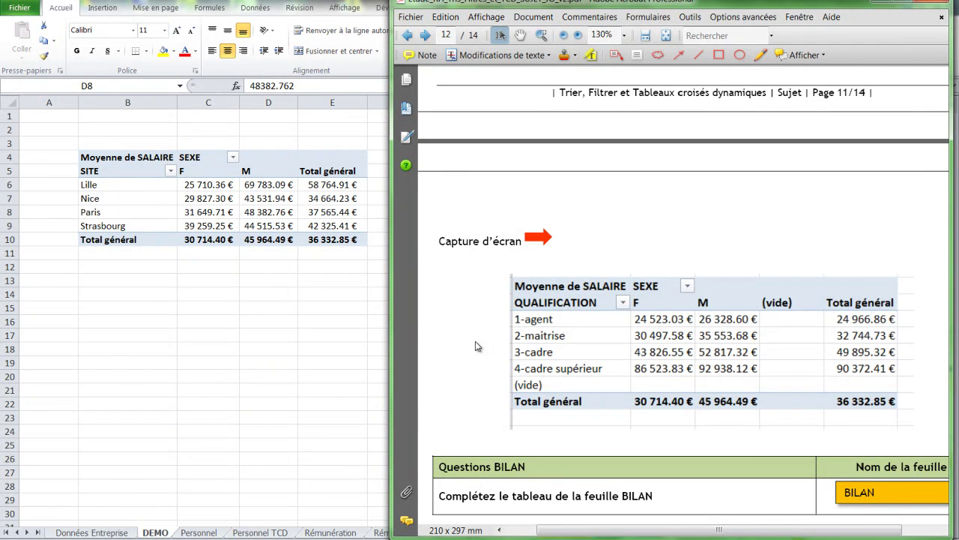
scroll(475, 346, up, 5)
scroll(475, 346, up, 5)
scroll(475, 346, up, 5)
scroll(478, 335, up, 3)
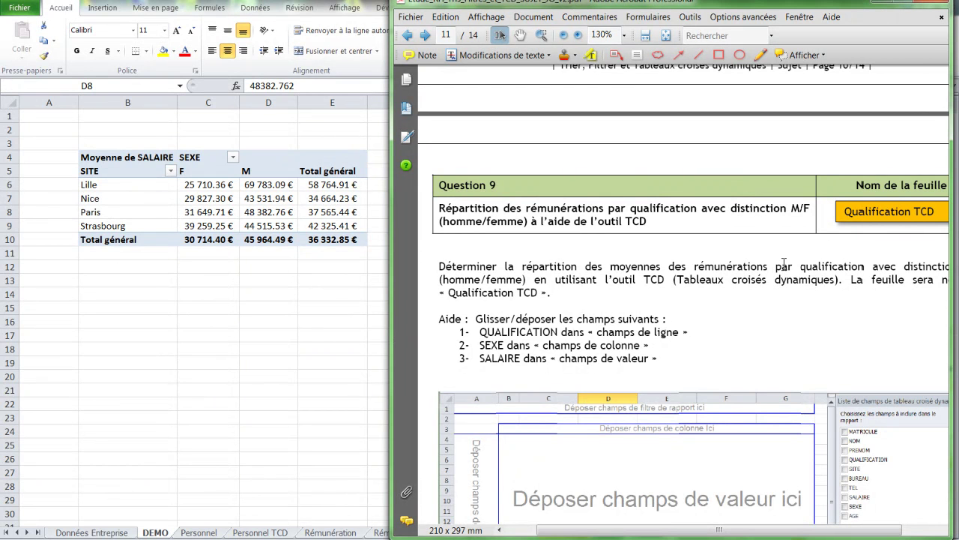
scroll(783, 264, down, 5)
scroll(783, 266, down, 3)
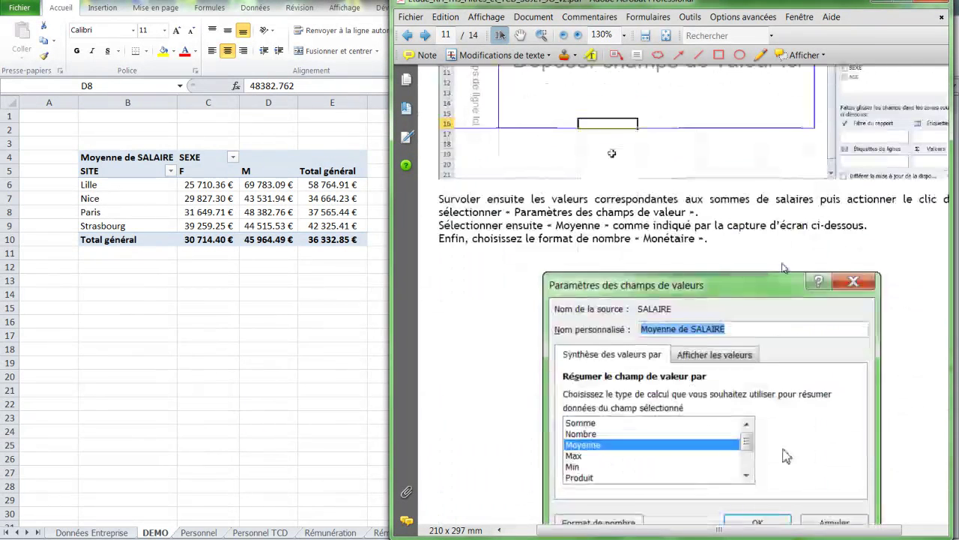
scroll(783, 268, down, 4)
scroll(783, 268, down, 3)
scroll(783, 267, up, 2)
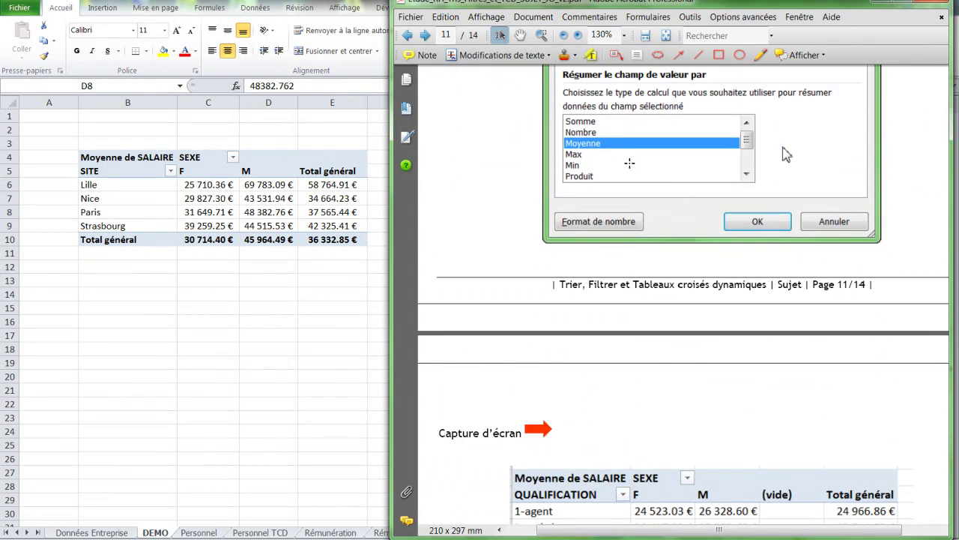
scroll(623, 153, down, 3)
scroll(632, 186, down, 1)
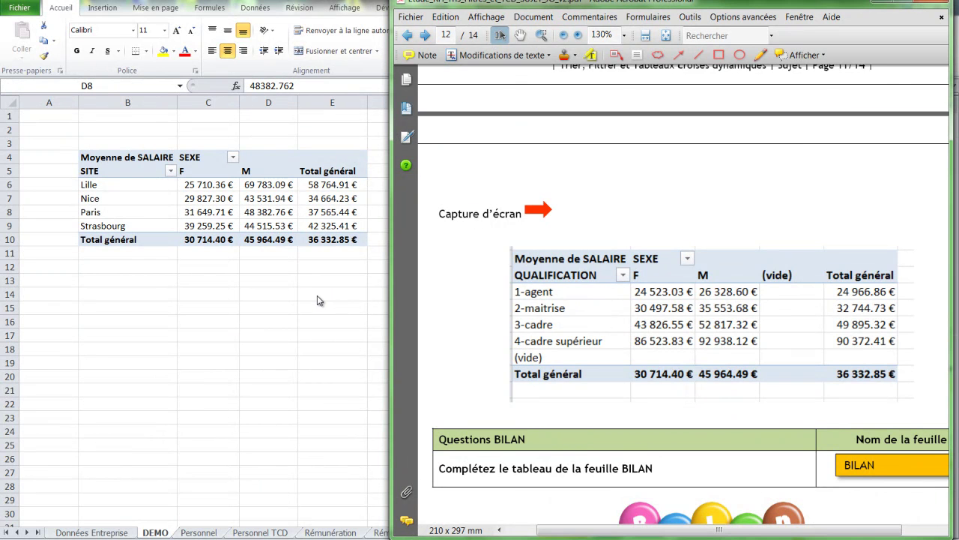
key(alt+Tab)
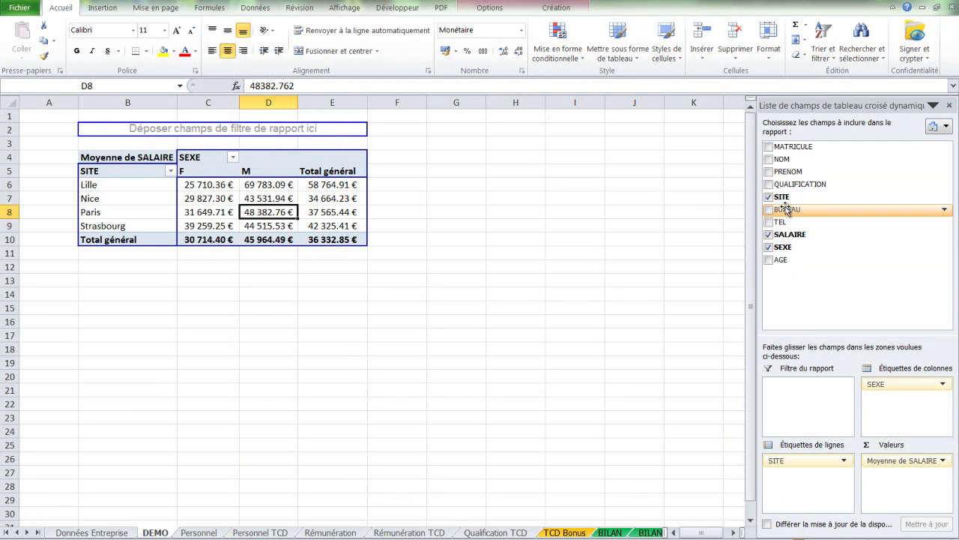
Step: Replace SITE with QUALIFICATION as the row field, widen column C, and bring up the PDF
click(768, 198)
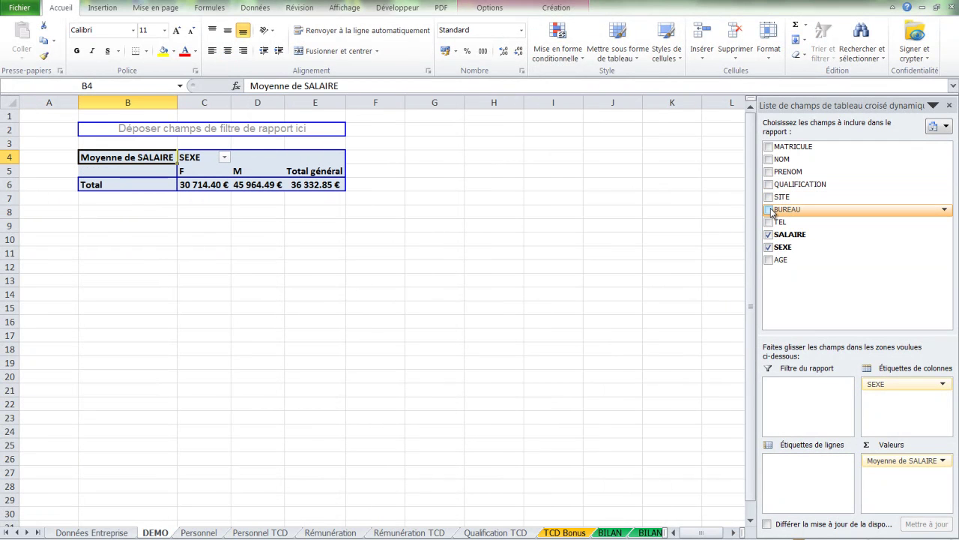
mouse_move(780, 184)
mouse_down()
mouse_move(160, 199)
mouse_move(128, 173)
mouse_up()
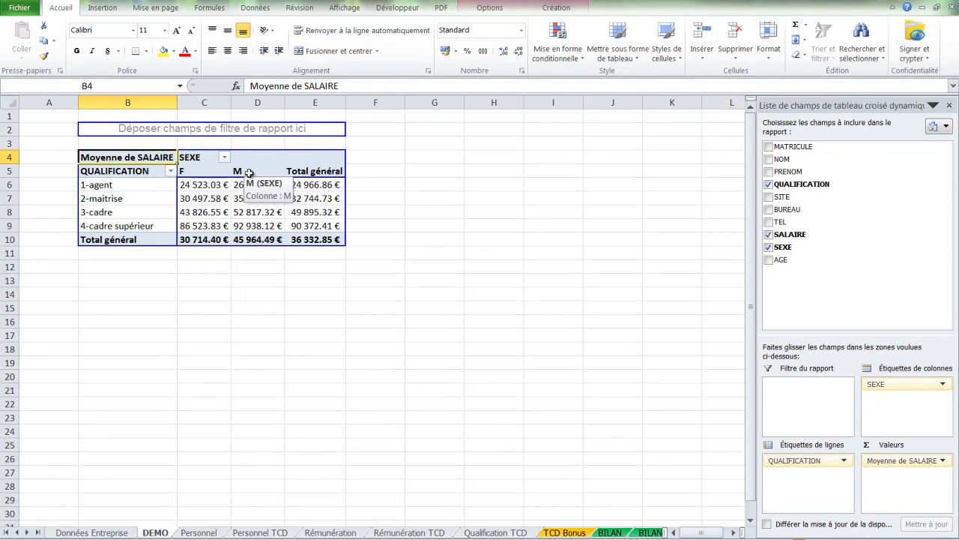
drag(231, 102, 293, 107)
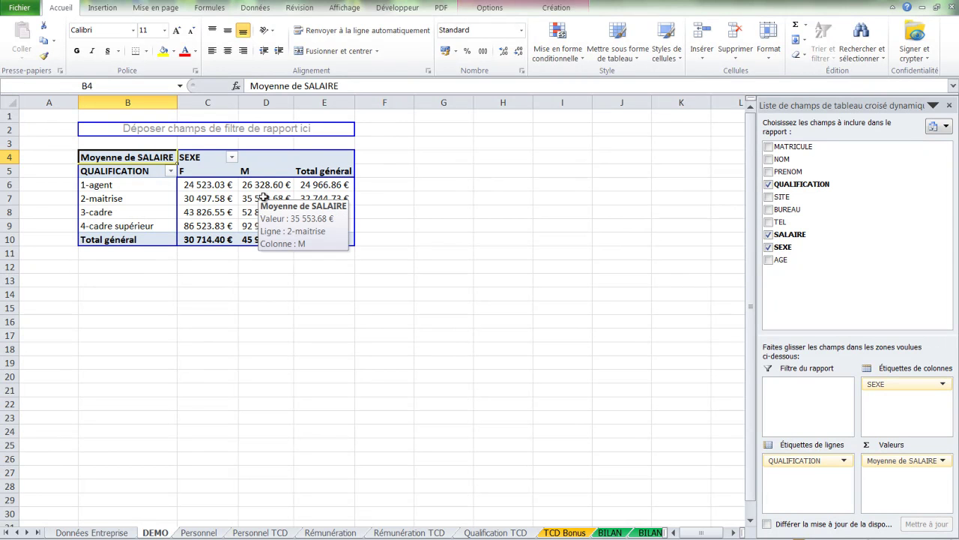
key(alt+Tab)
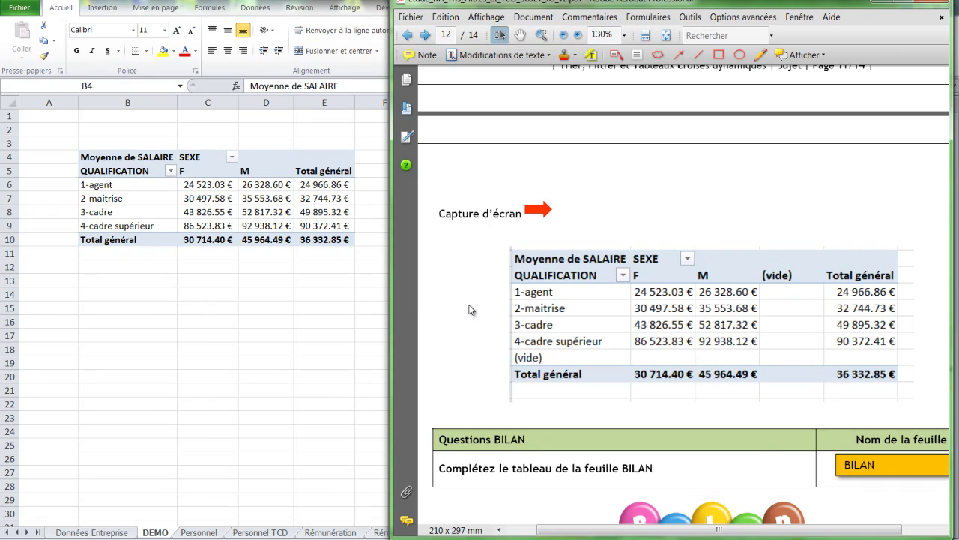
Step: Scroll down to the BONUS page, then back up to page 12's BILAN instructions
scroll(471, 309, down, 5)
scroll(471, 307, down, 5)
scroll(470, 305, down, 5)
scroll(470, 305, down, 2)
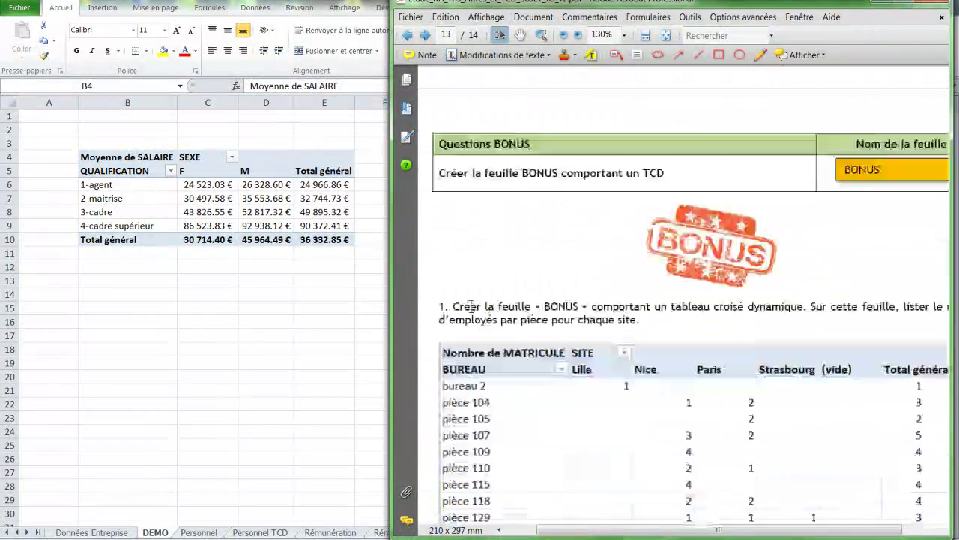
scroll(471, 305, down, 4)
scroll(471, 305, up, 5)
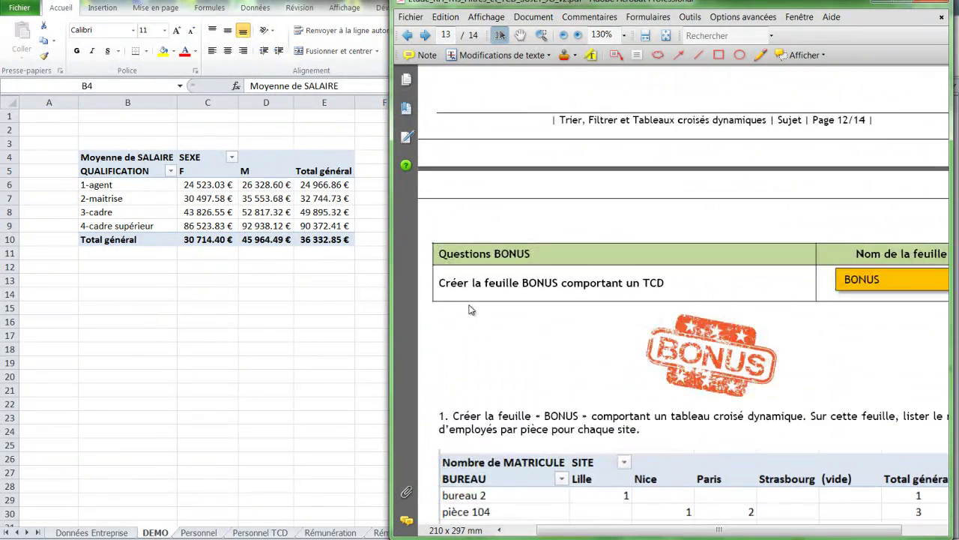
scroll(471, 310, up, 3)
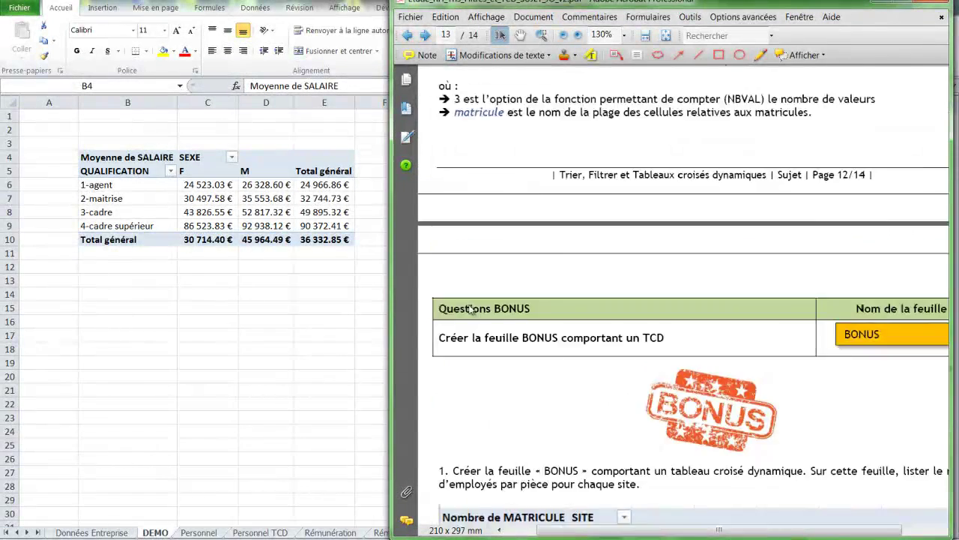
scroll(471, 309, up, 2)
scroll(471, 310, up, 4)
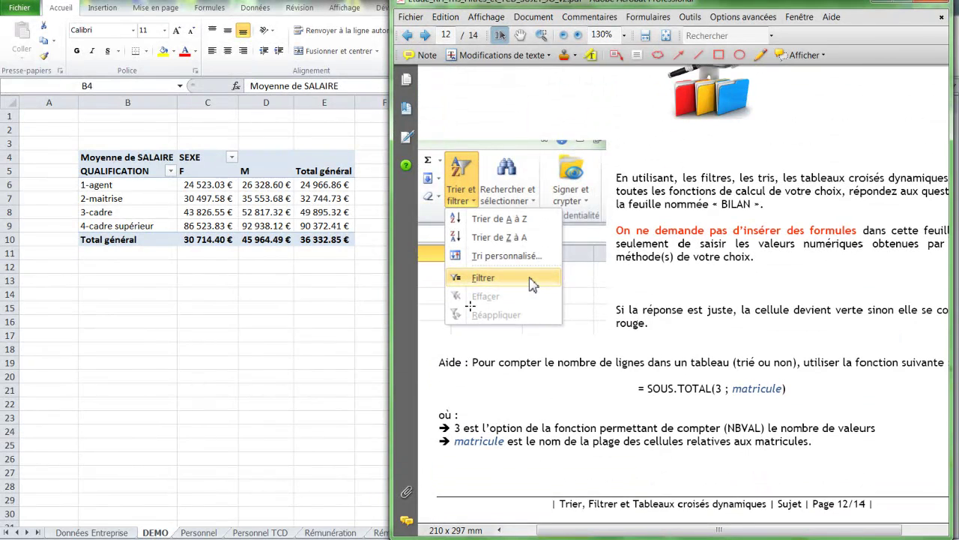